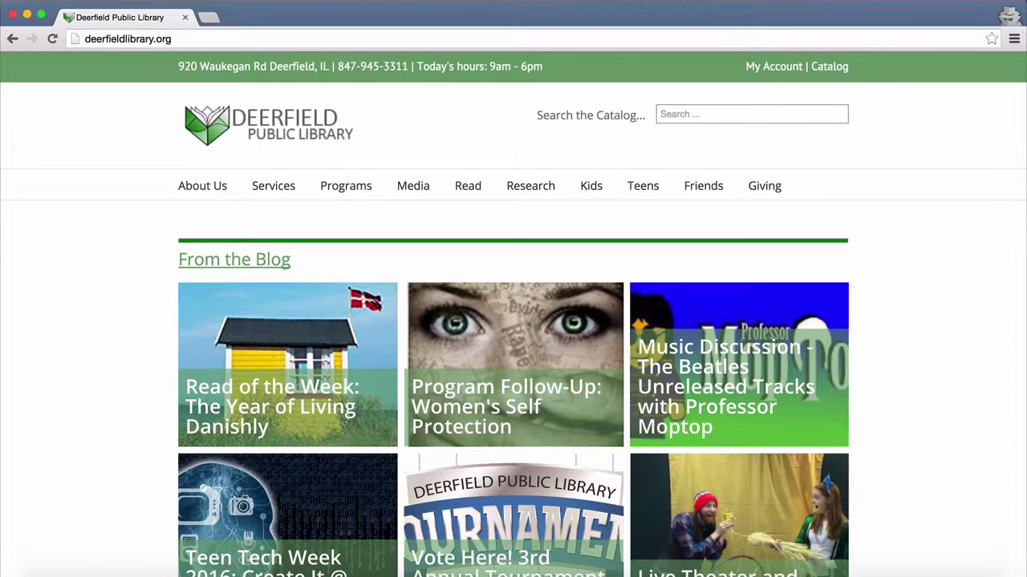
From the Read menu, open the library's eBooks page and follow the MyMediaMall link.
mouse_move(469, 186)
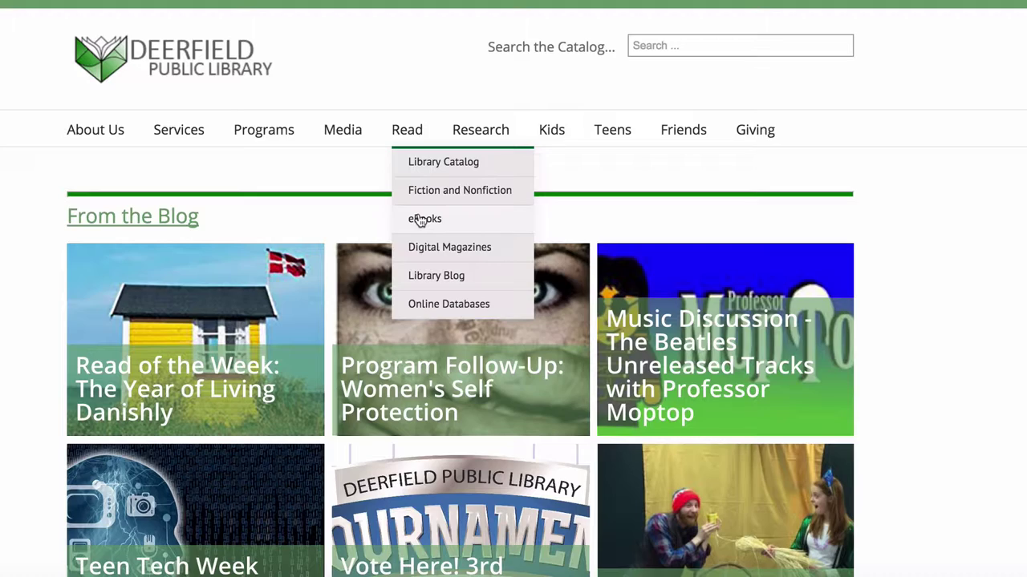
left_click(421, 220)
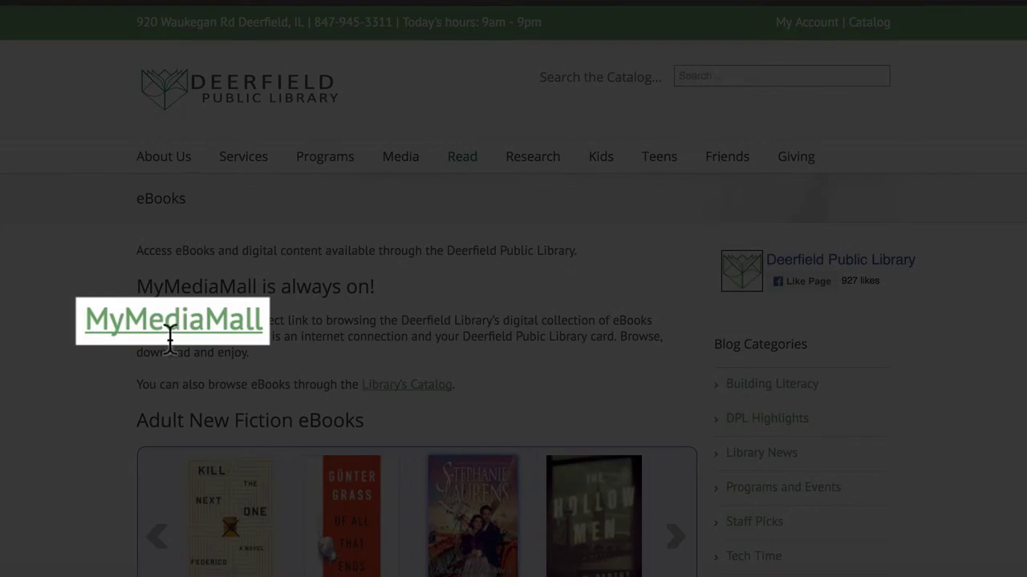
left_click(158, 337)
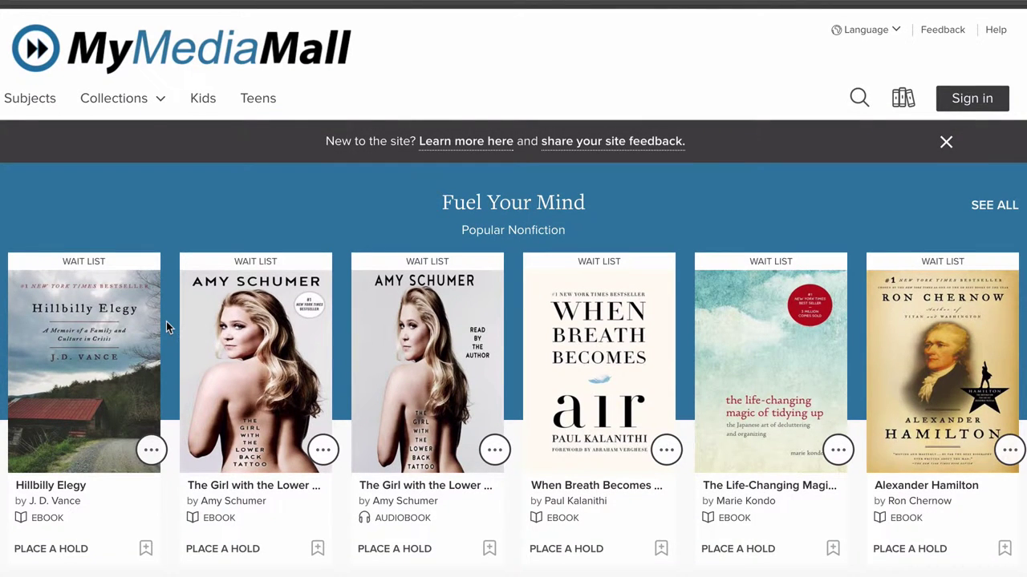
Scroll the MyMediaMall home page down to the footer's Help topics.
scroll(166, 322, "down", 15)
scroll(166, 321, "down", 15)
scroll(166, 322, "down", 3)
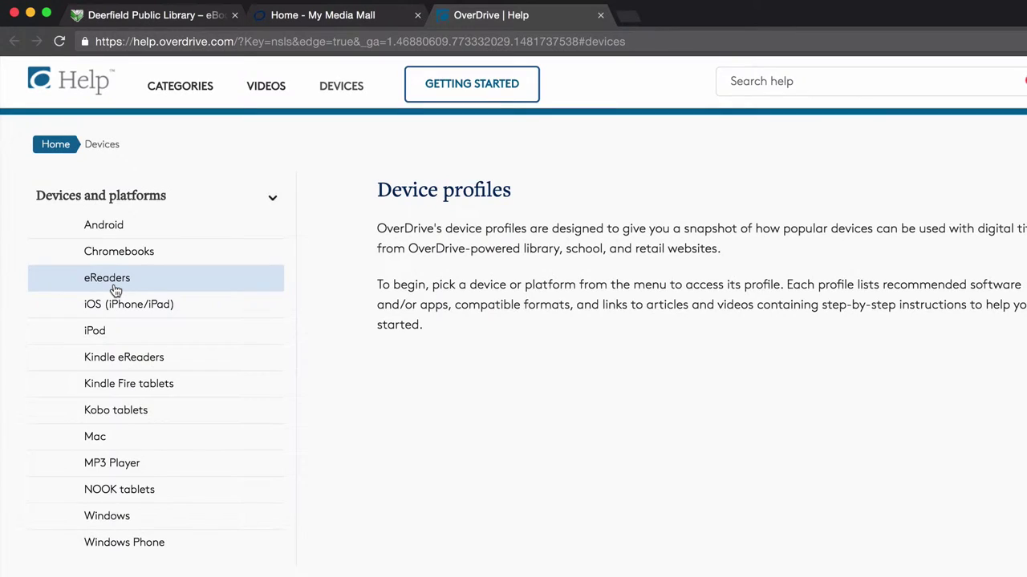
Open the eReaders device profile and follow its 'Adobe Digital Editions for Mac or Windows' link.
left_click(115, 284)
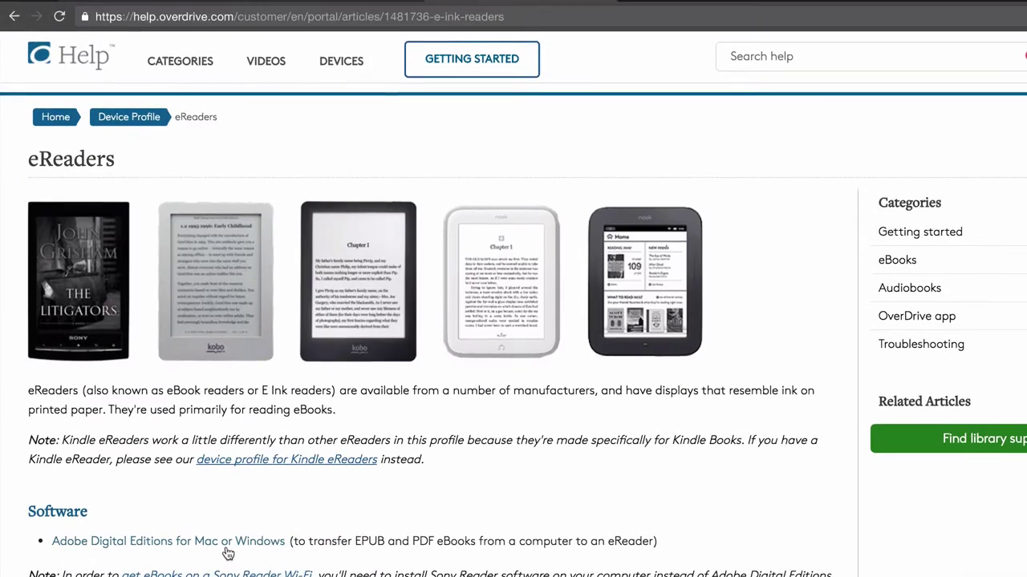
left_click(273, 513)
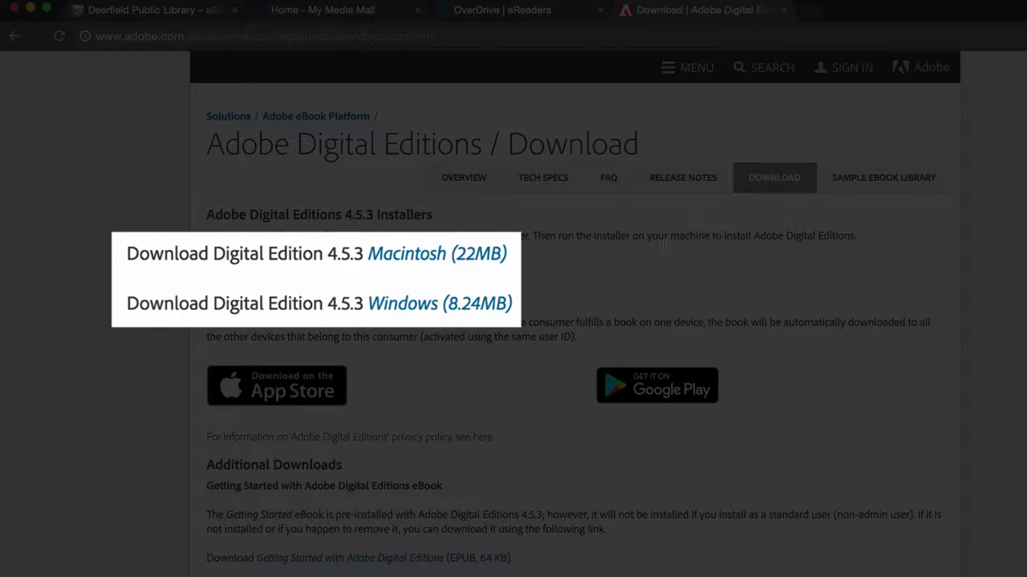
Download the Macintosh (22MB) installer and open ADE_4.5_Installer (1).dmg from Downloads.
left_click(480, 270)
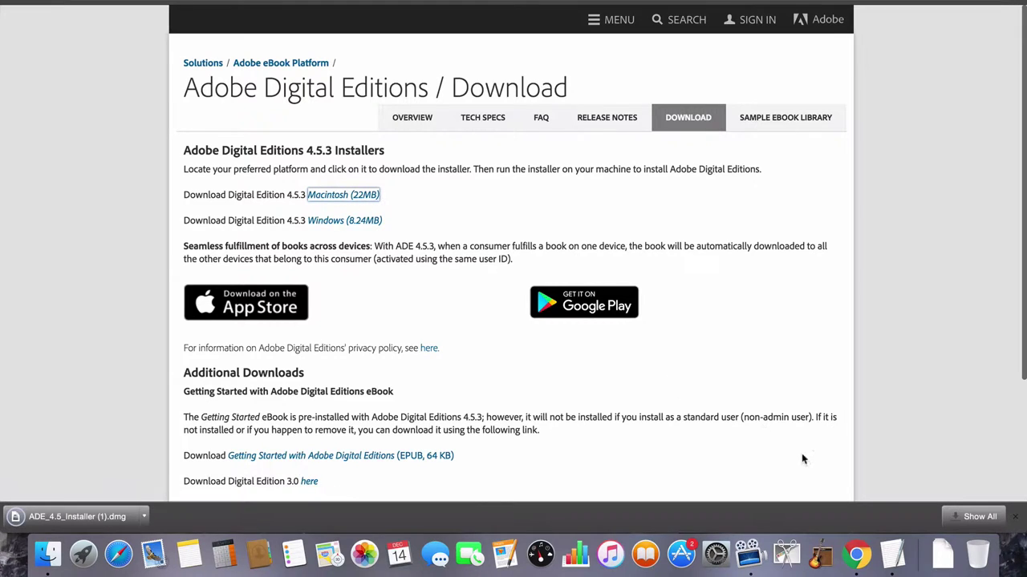
left_click(943, 552)
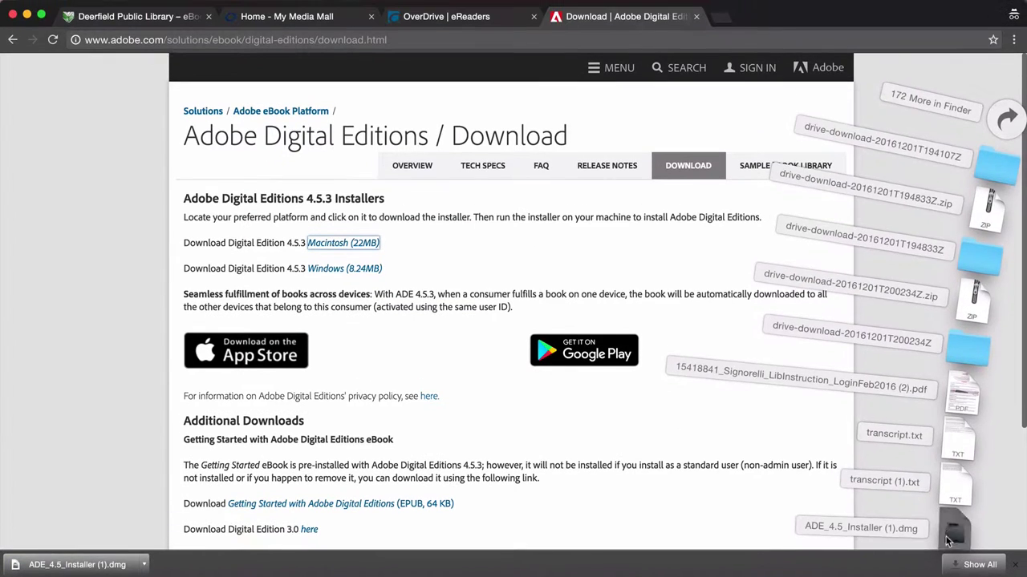
left_click(947, 539)
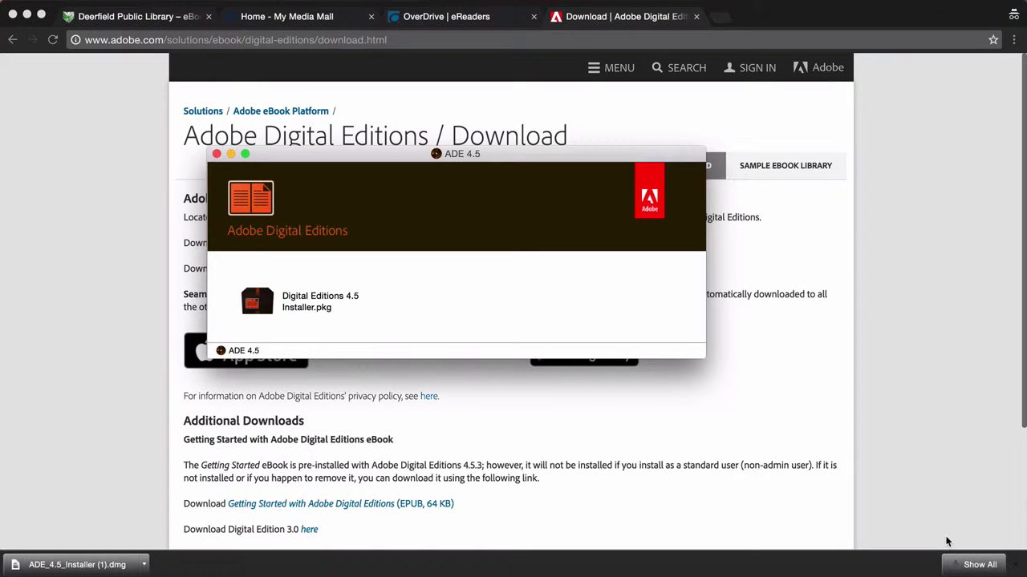
Run Digital Editions 4.5 Installer.pkg, accept the license, and install using the admin password.
double_click(291, 308)
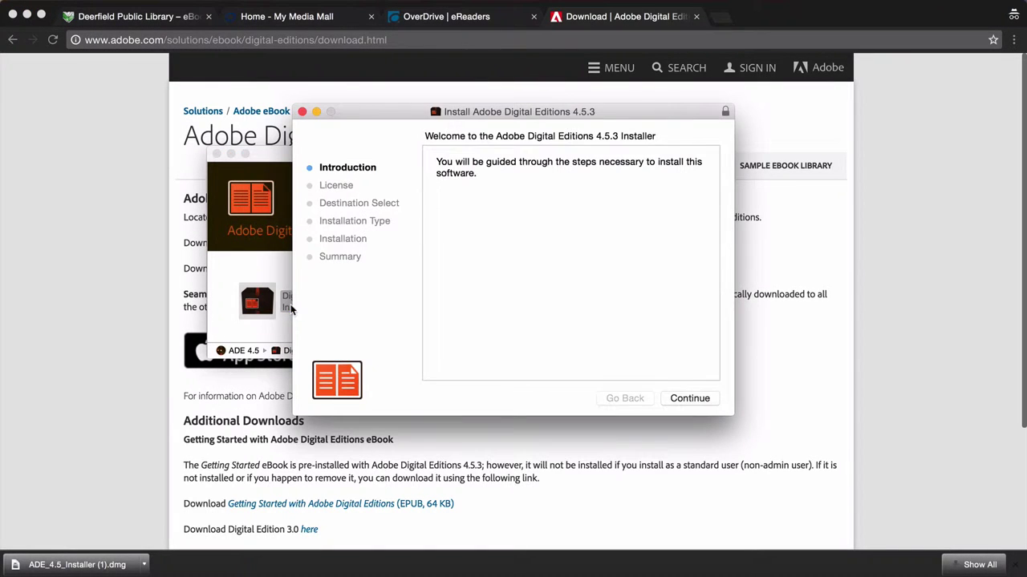
left_click(696, 399)
left_click(691, 398)
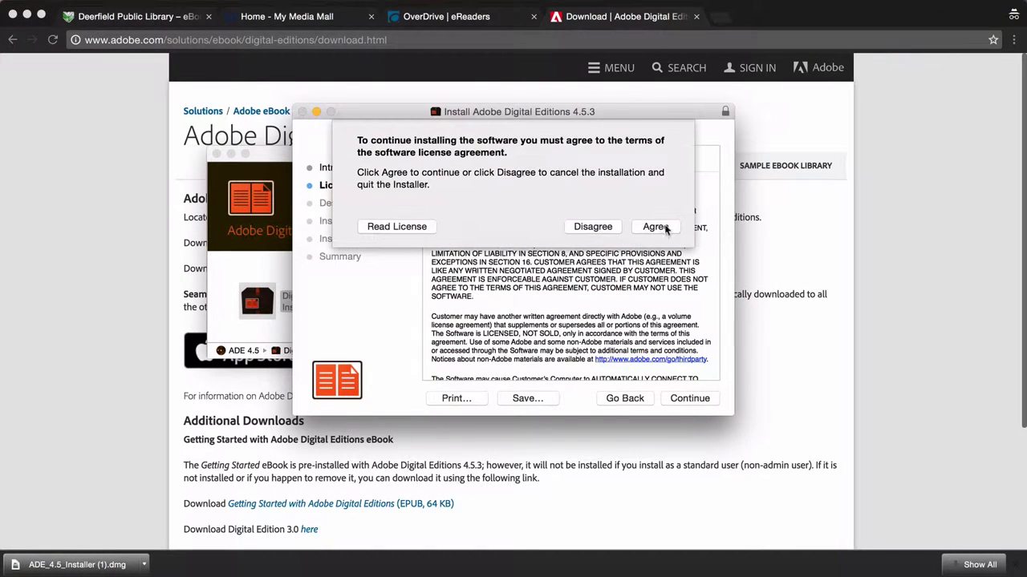
left_click(665, 227)
left_click(694, 398)
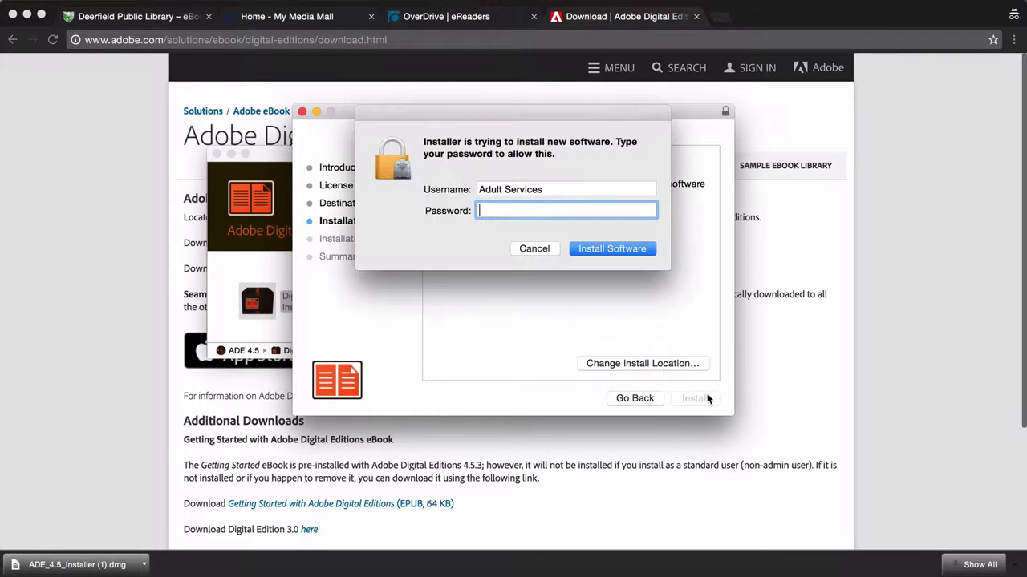
type("•••••••••••••")
key("Return")
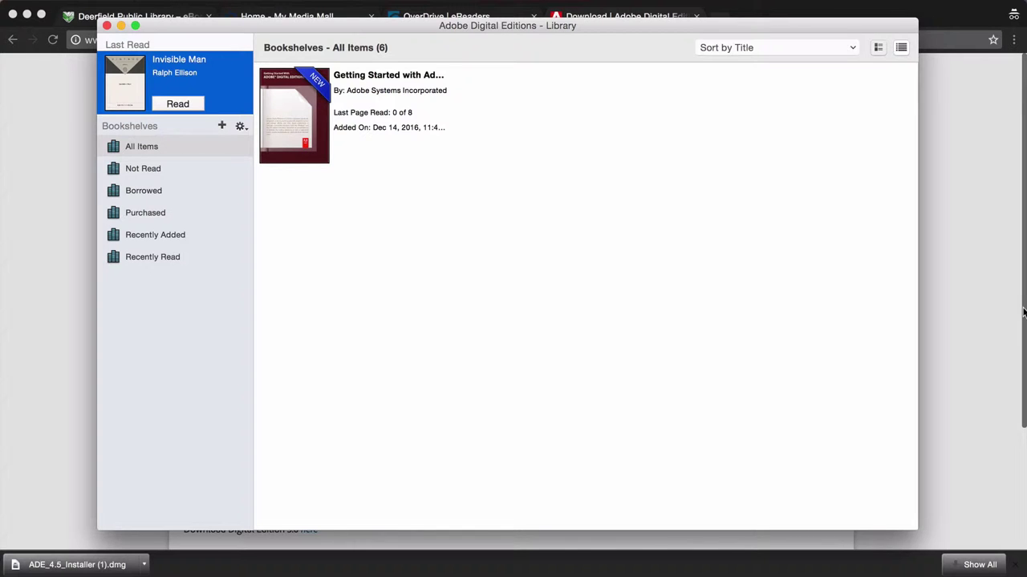
Close Digital Editions, start a new Adobe ID from the sign-in page, and enter the account details and password.
left_click(978, 295)
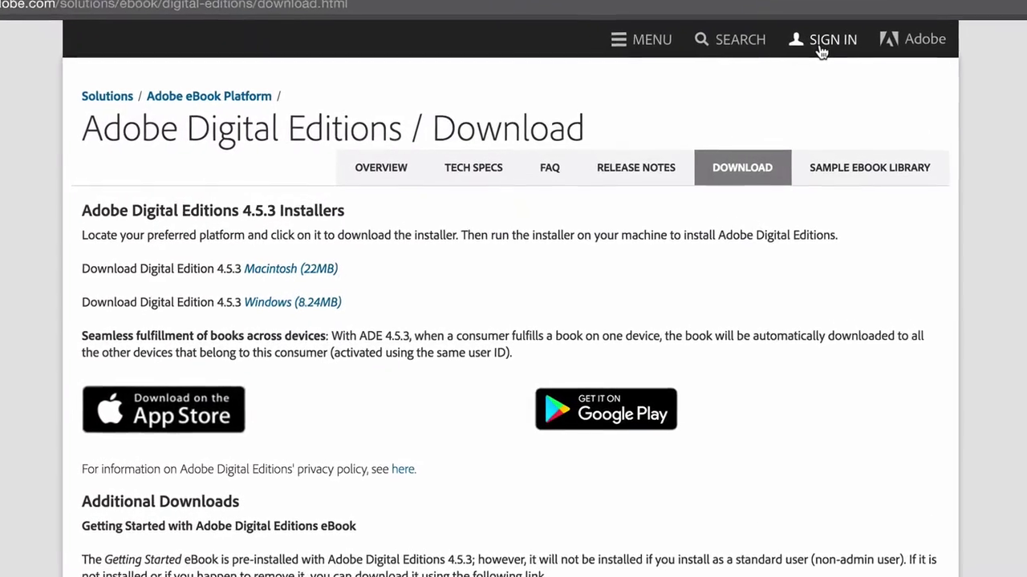
left_click(767, 62)
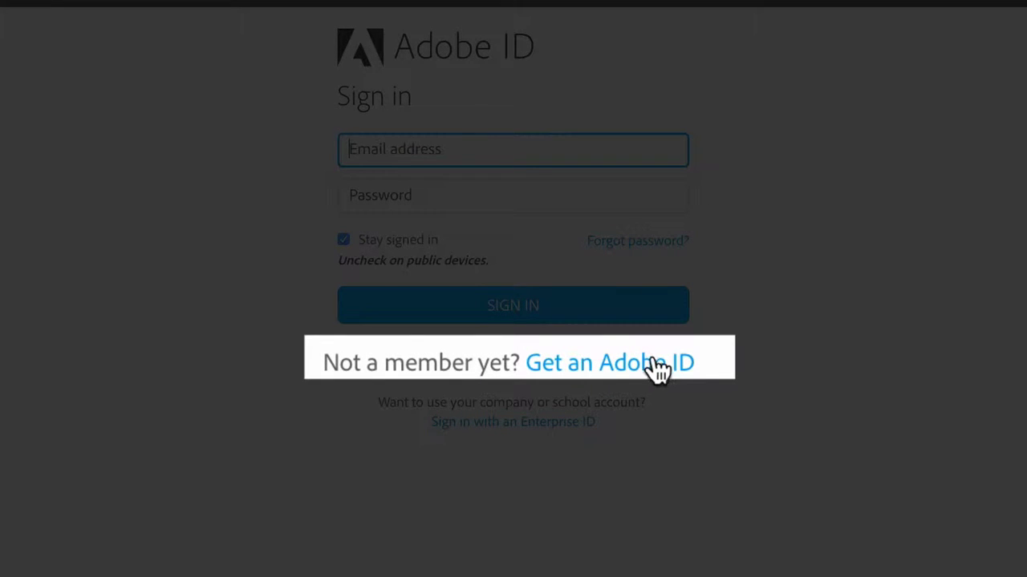
left_click(648, 366)
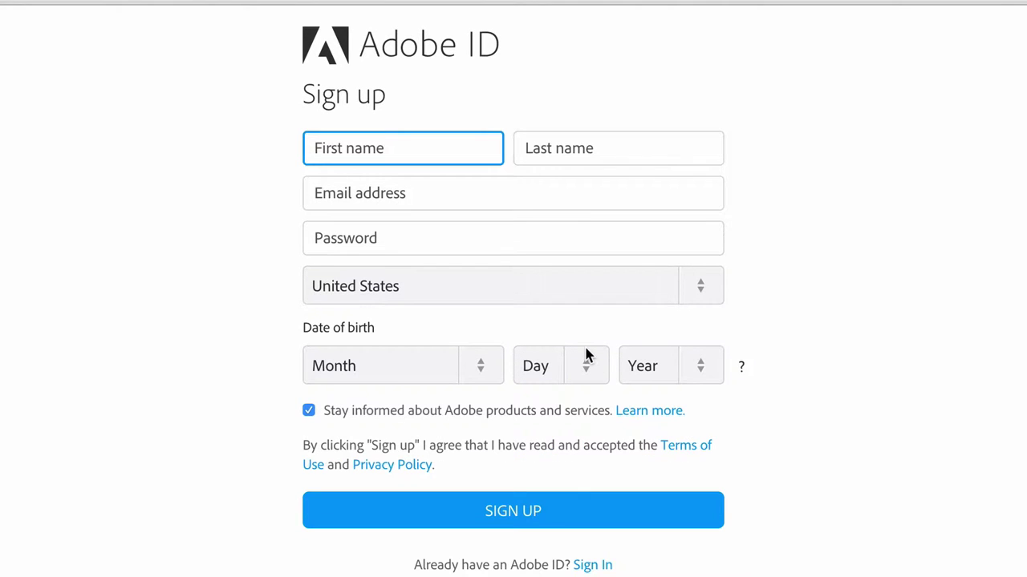
type("Patron")
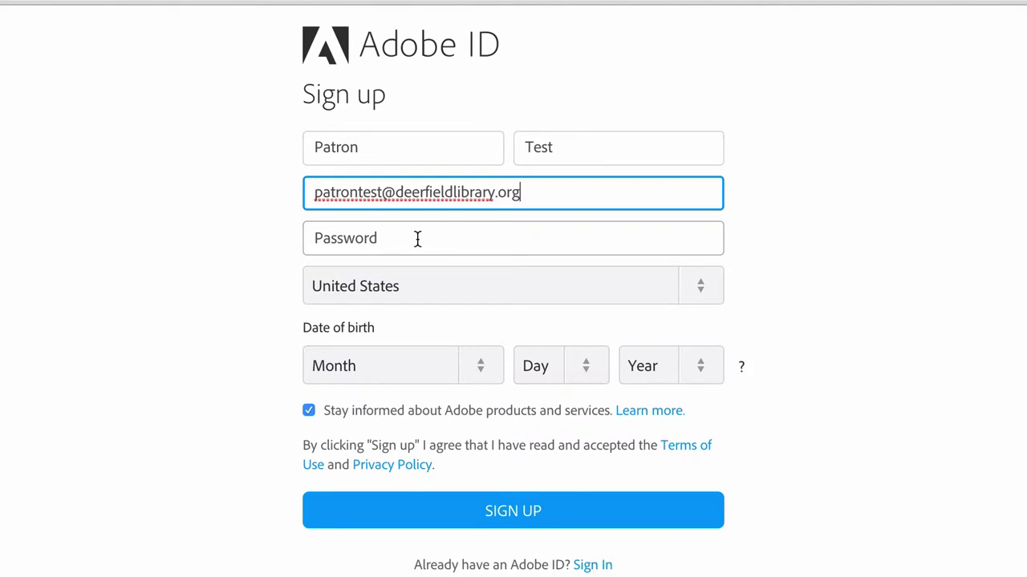
left_click(417, 238)
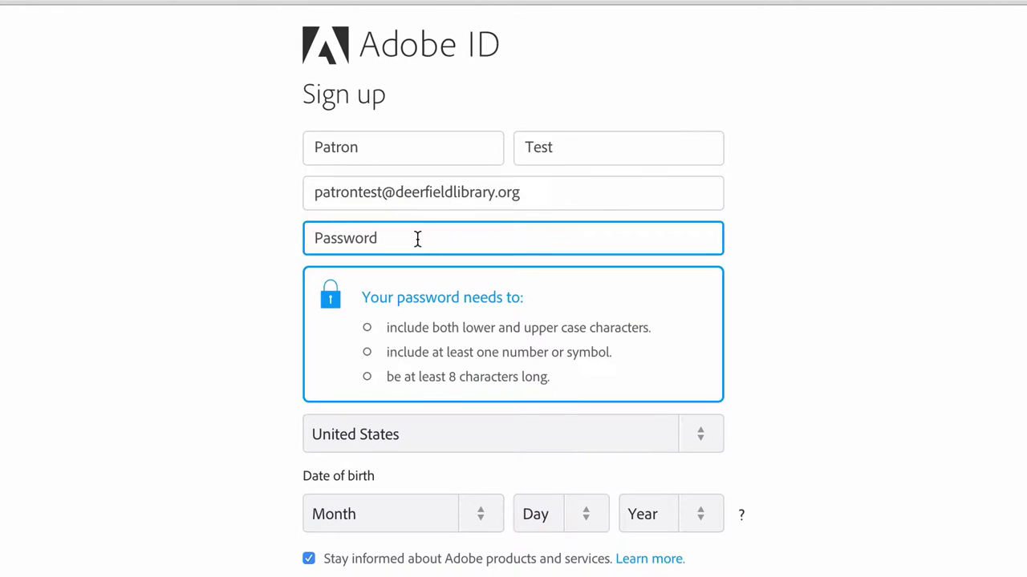
key("ctrl+v")
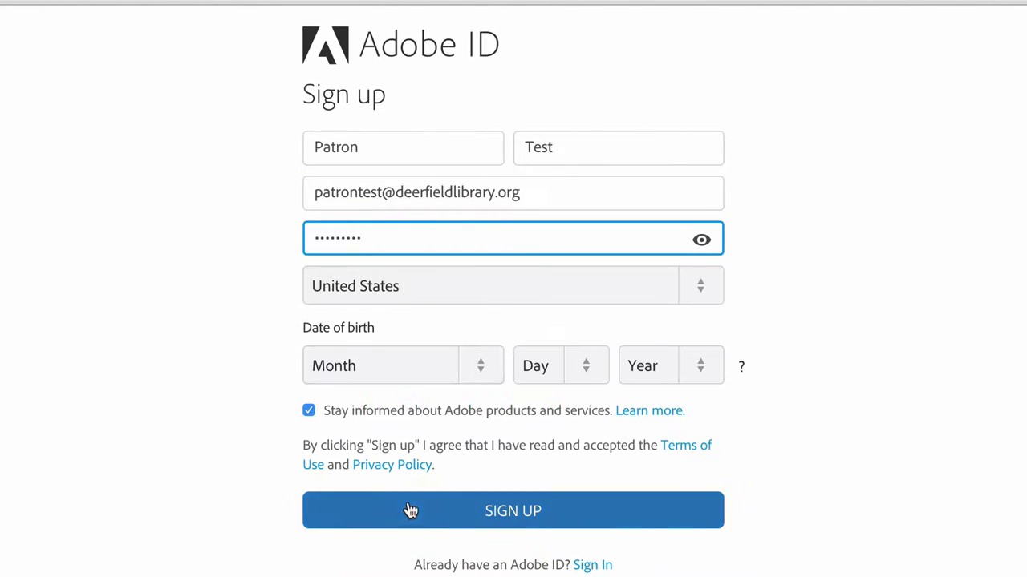
Set the birth date to January 1, 1900, opt out of product e-mails, and sign up.
left_click(399, 365)
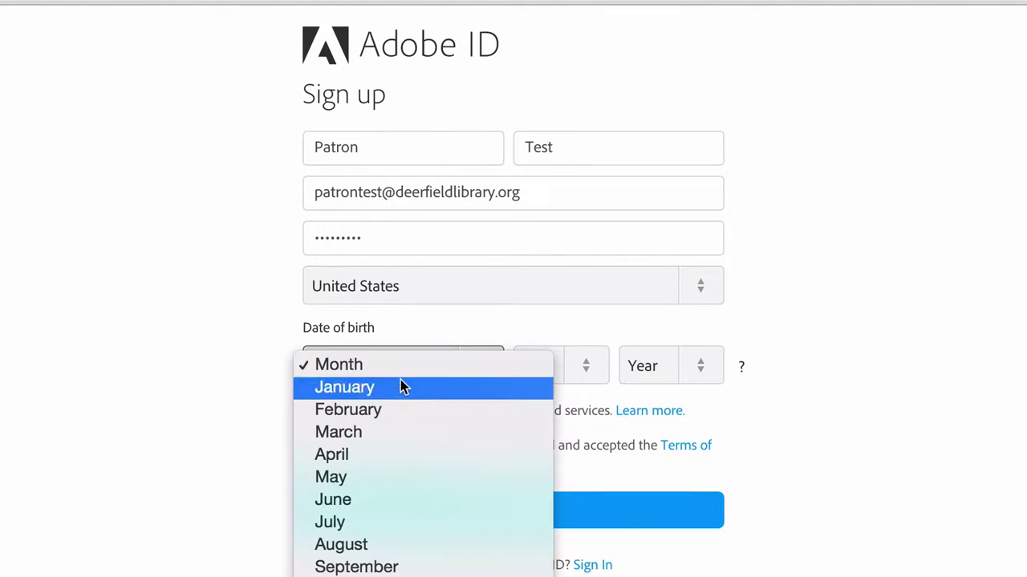
left_click(400, 386)
left_click(551, 362)
left_click(545, 385)
left_click(673, 371)
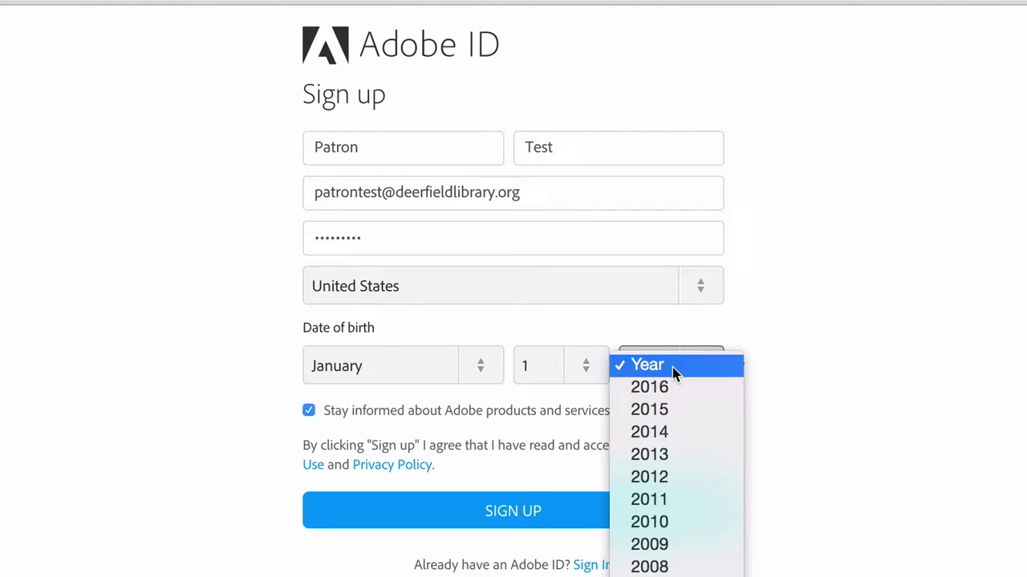
type("1900")
key("Return")
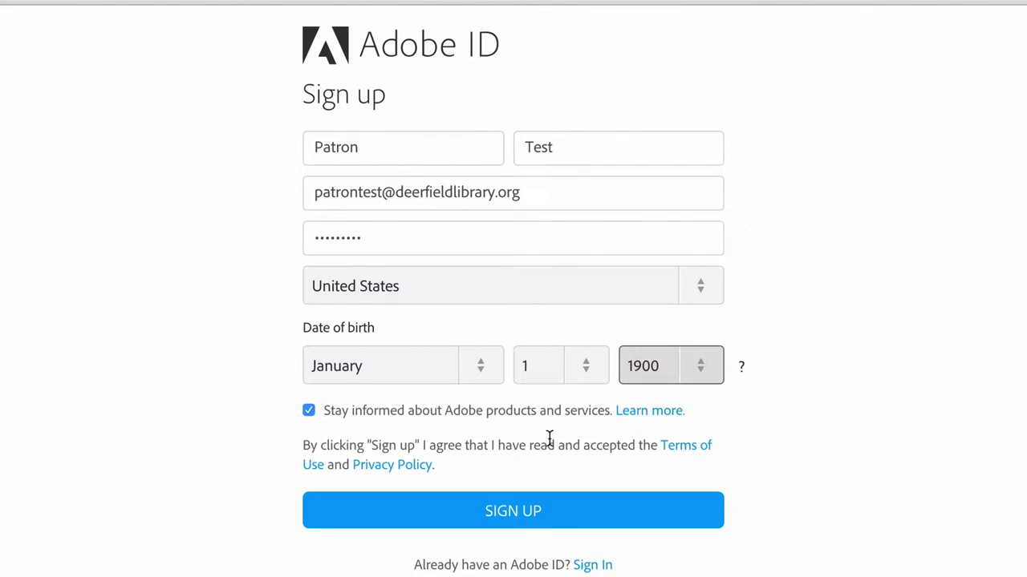
left_click(309, 411)
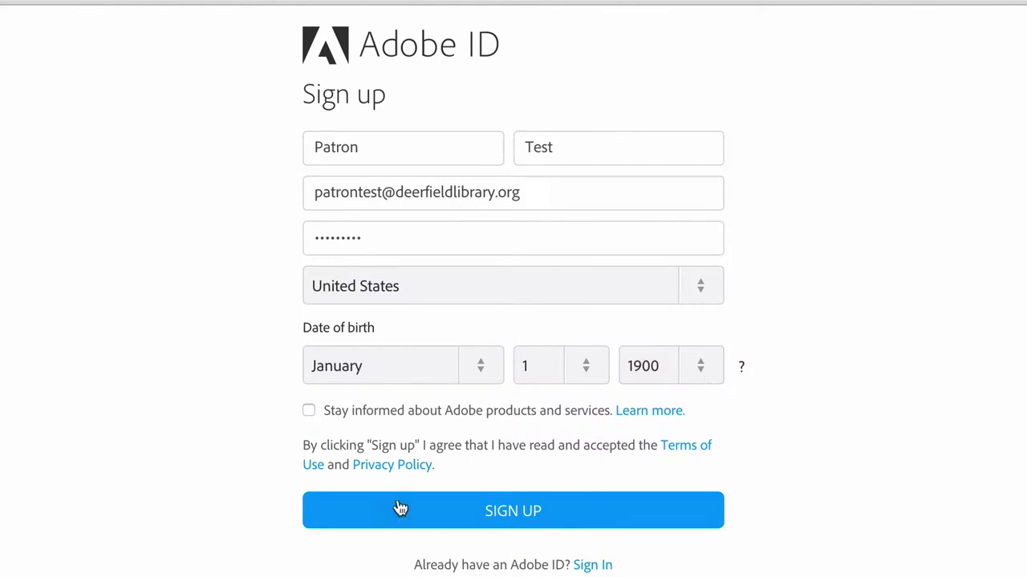
left_click(400, 509)
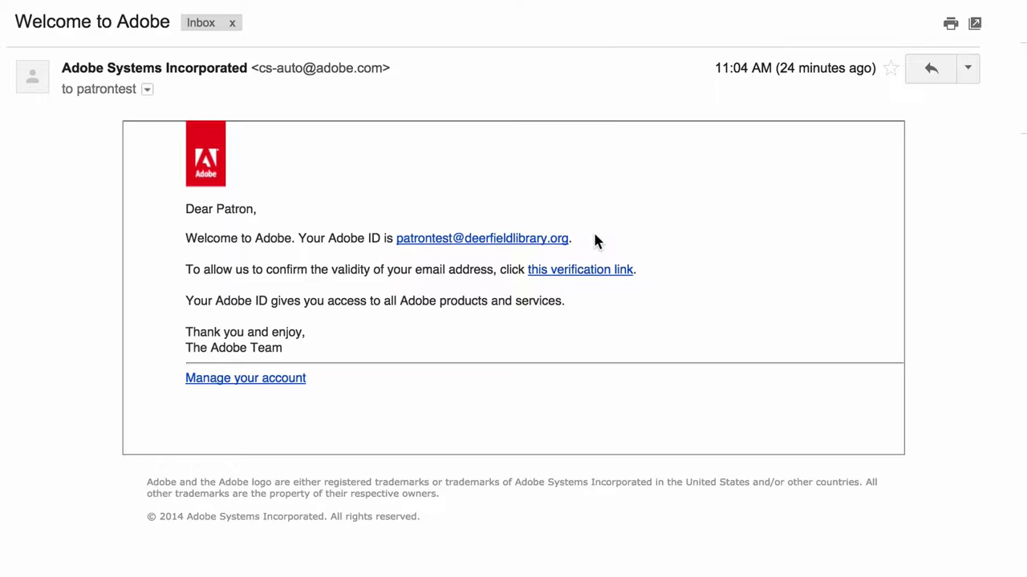
Follow the verification link in the Welcome to Adobe e-mail.
left_click(576, 275)
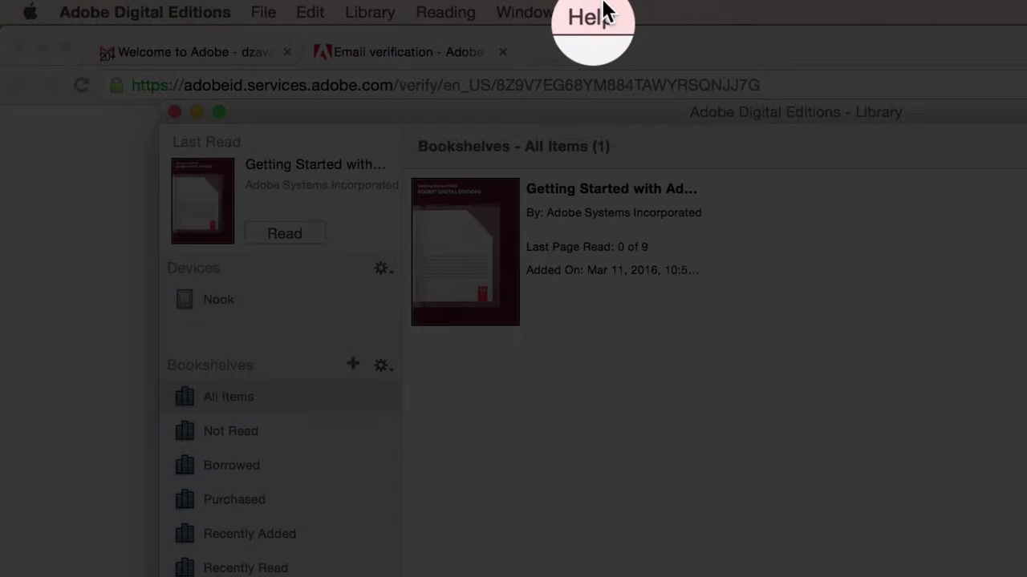
Use Help > Authorize Computer with the new Adobe ID and its password, then confirm.
left_click(603, 11)
left_click(633, 74)
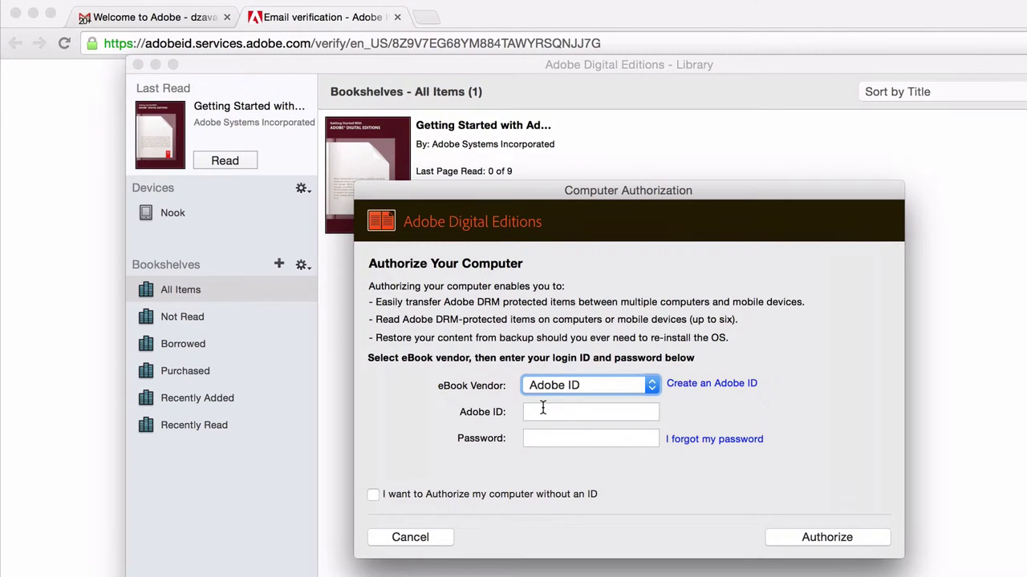
left_click(542, 408)
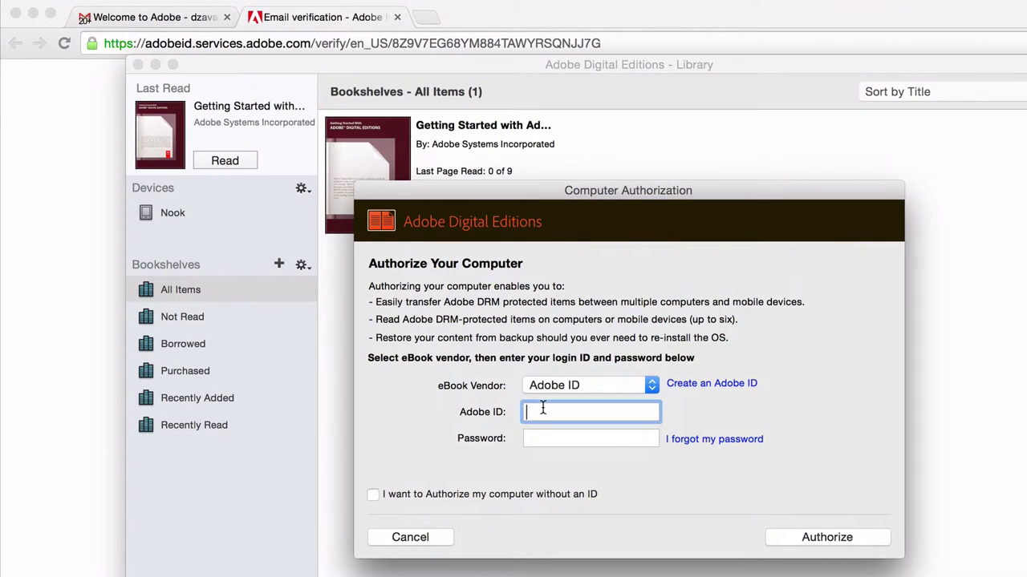
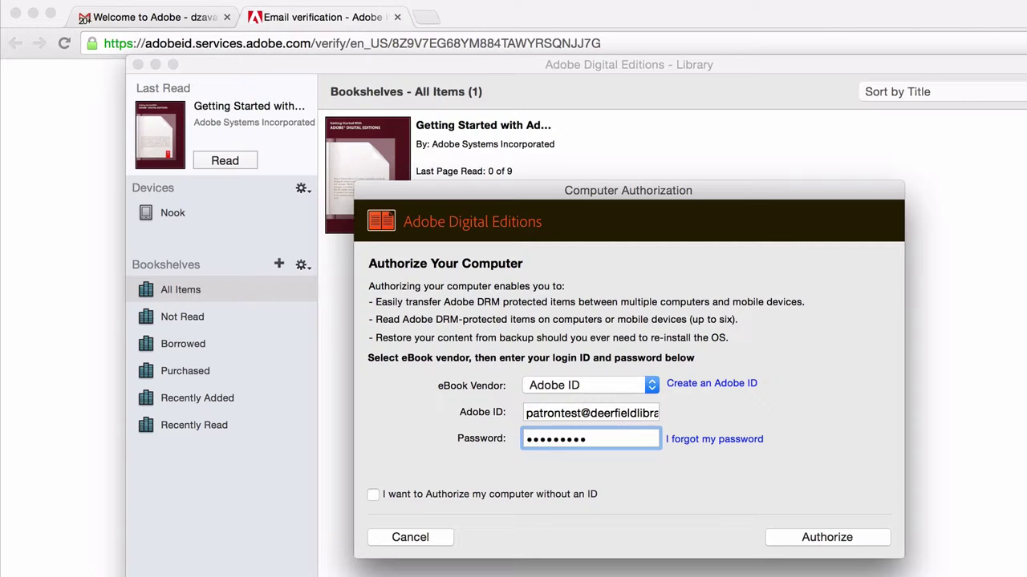
key("super+a")
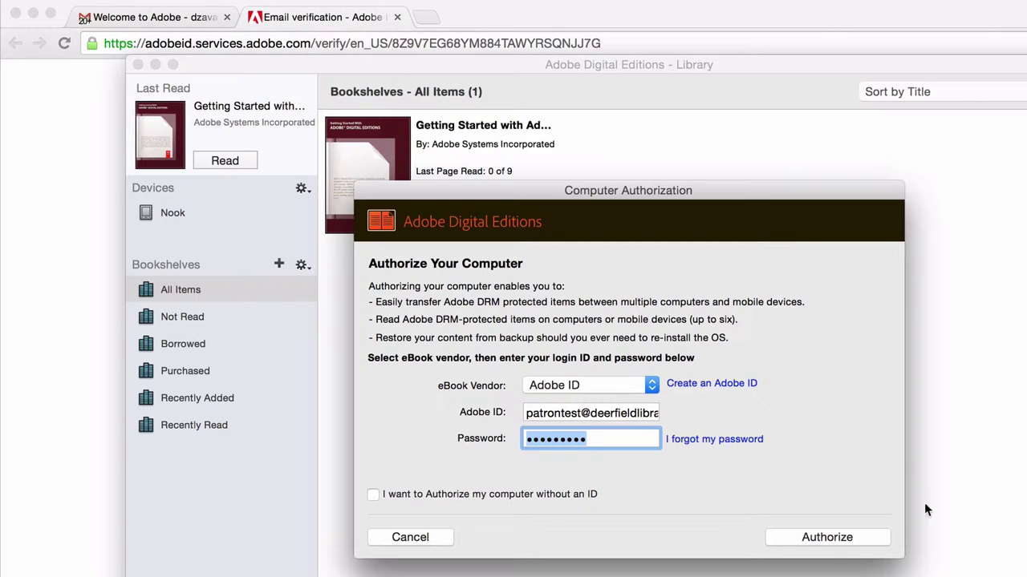
left_click(830, 543)
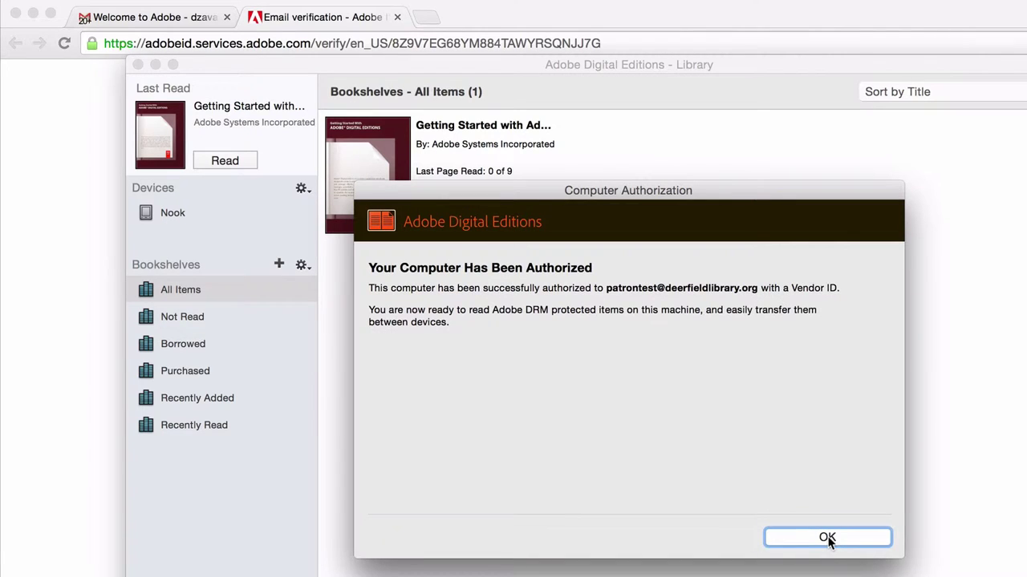
left_click(829, 539)
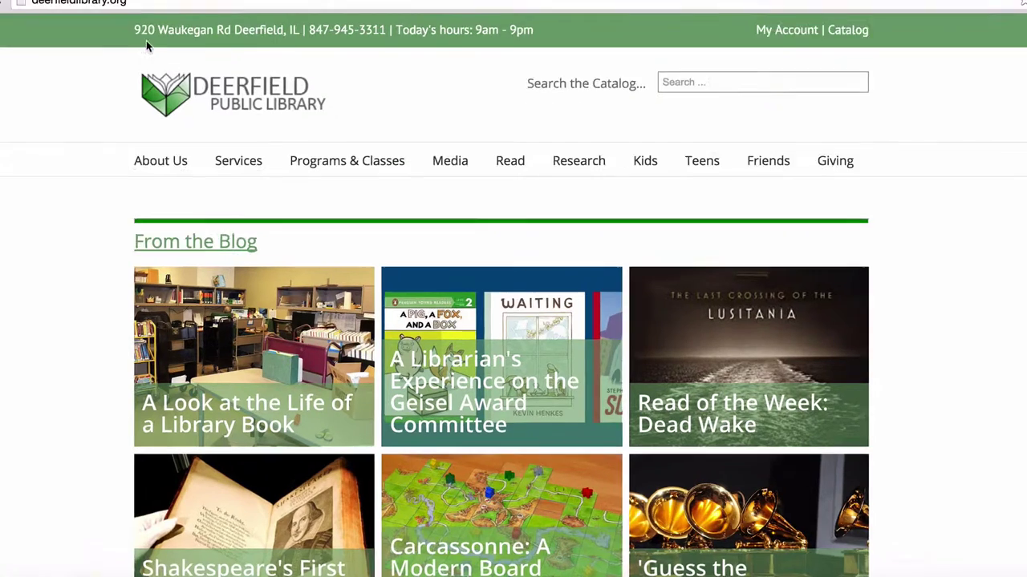
From the library site's Read menu, open the eBooks collection on MyMediaMall.
mouse_move(496, 183)
mouse_move(545, 144)
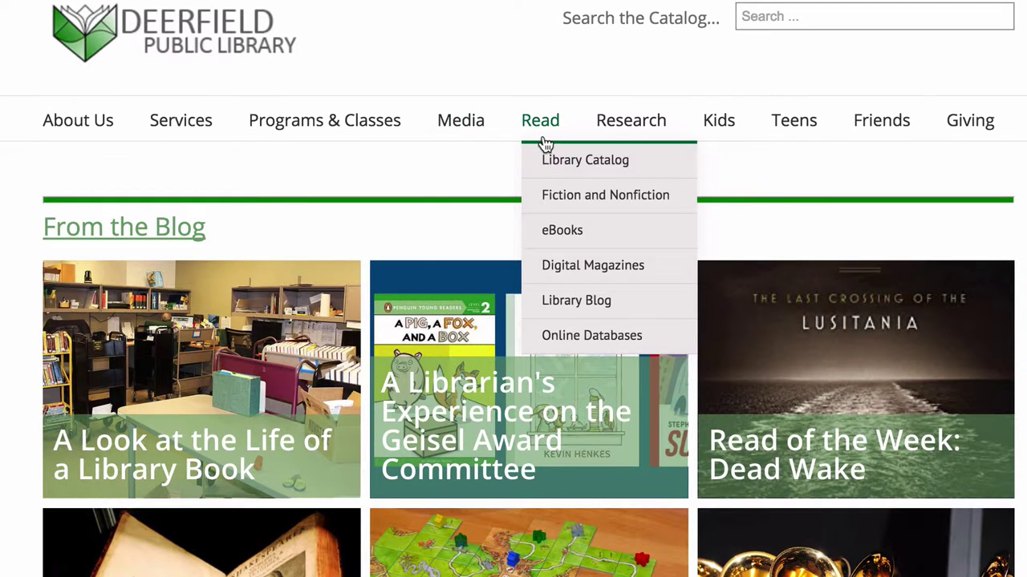
left_click(561, 233)
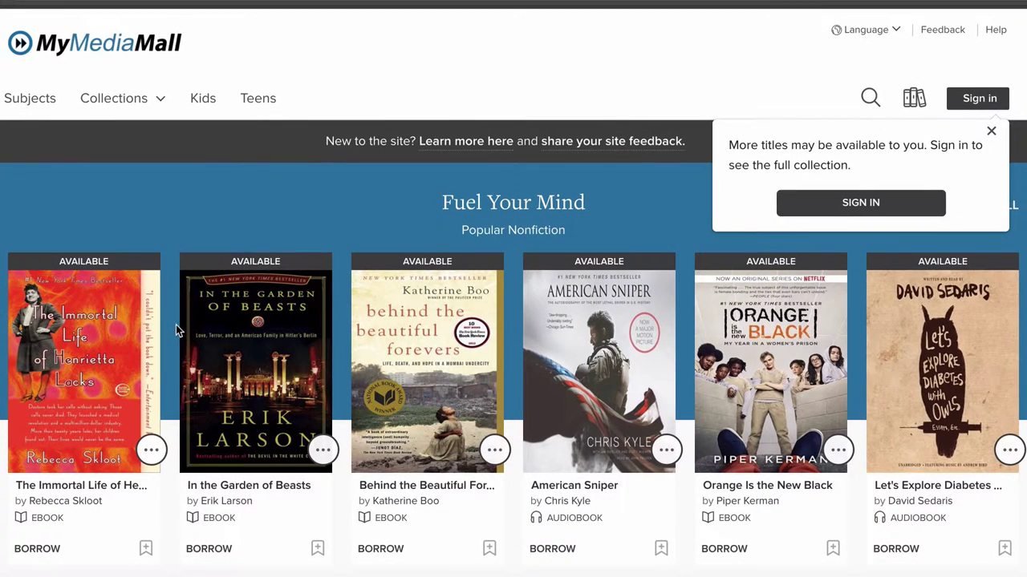
Sign in as Deerfield Public Library with the library card number, ticking Remember on this device.
left_click(890, 207)
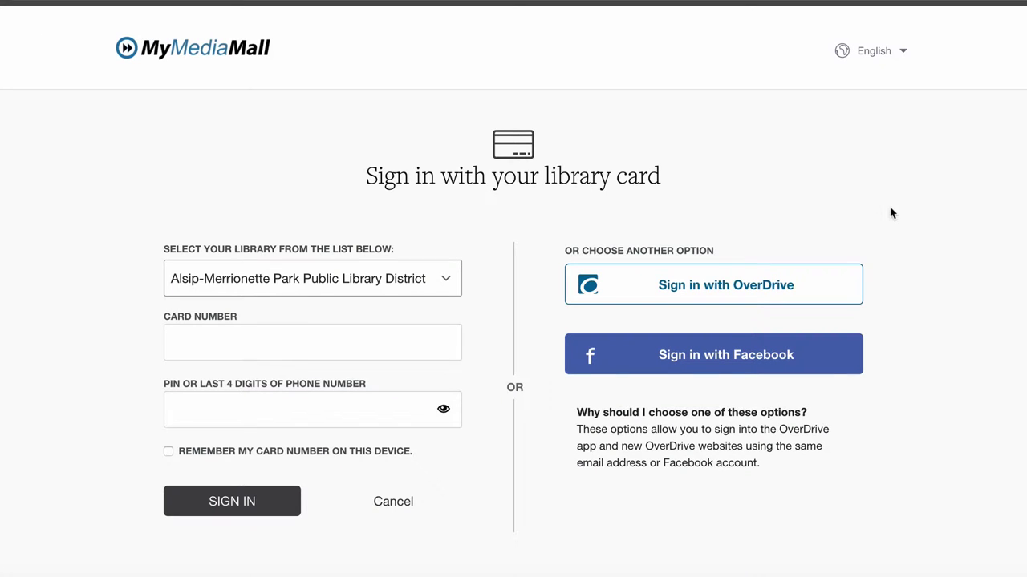
left_click(448, 280)
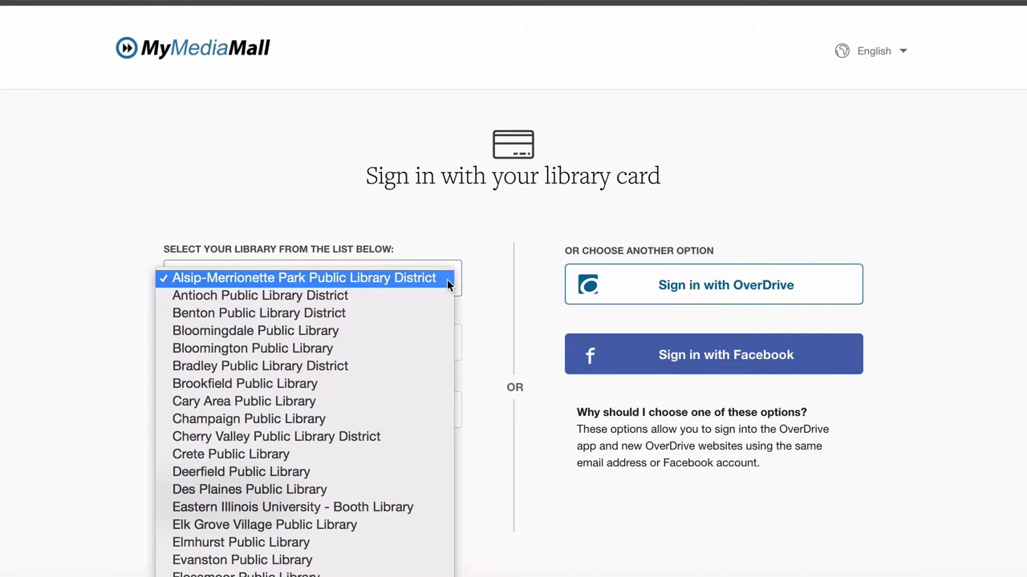
left_click(394, 475)
left_click(248, 341)
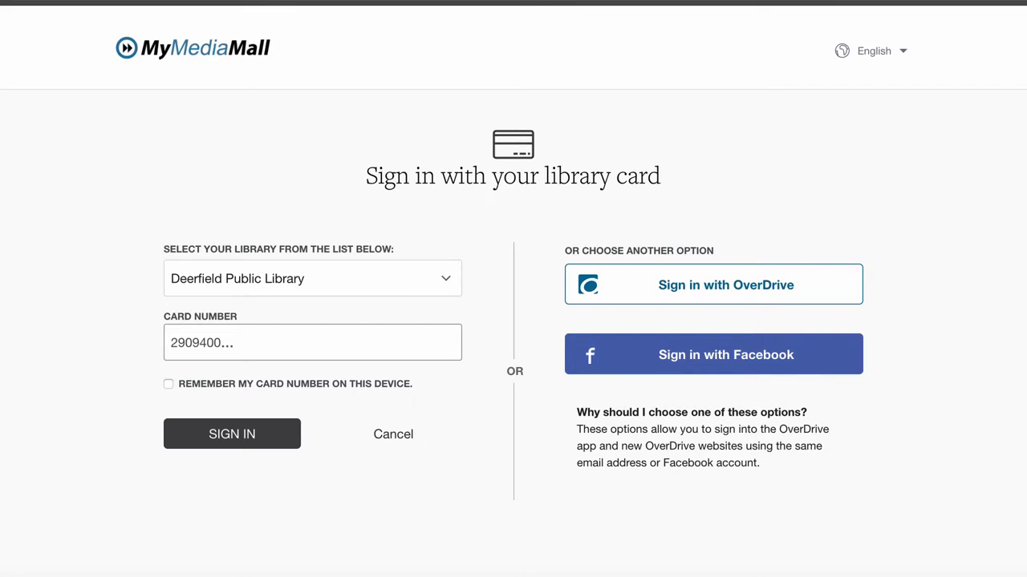
left_click(169, 385)
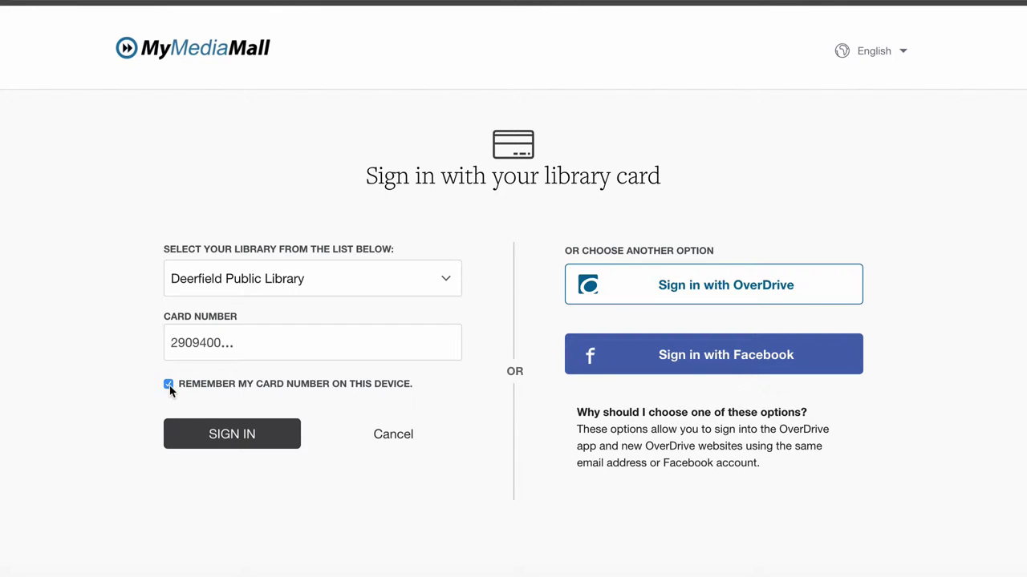
left_click(224, 443)
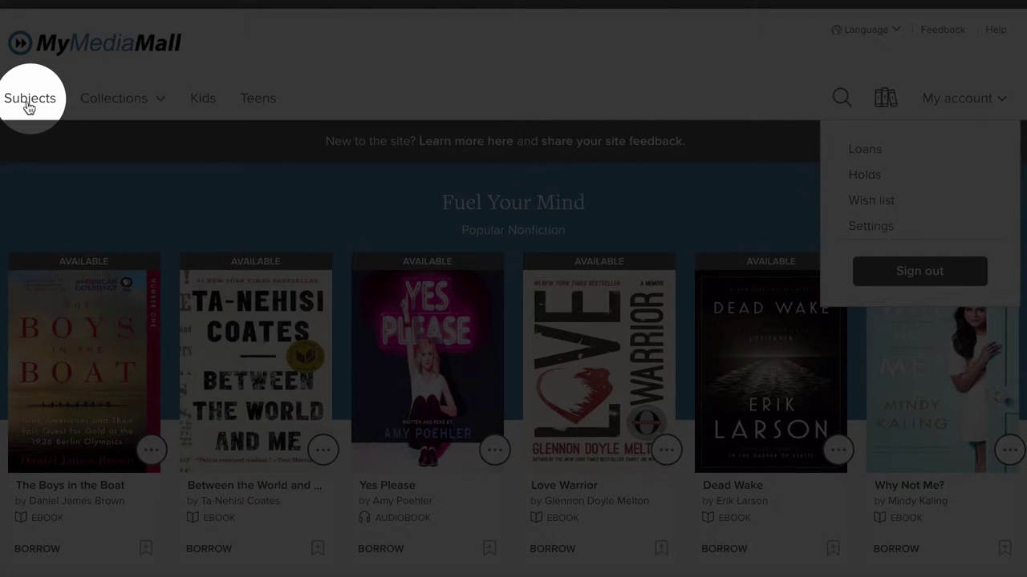
Browse the Fantasy subject titles, then show the eBooks 'New teen additions' collection.
left_click(25, 106)
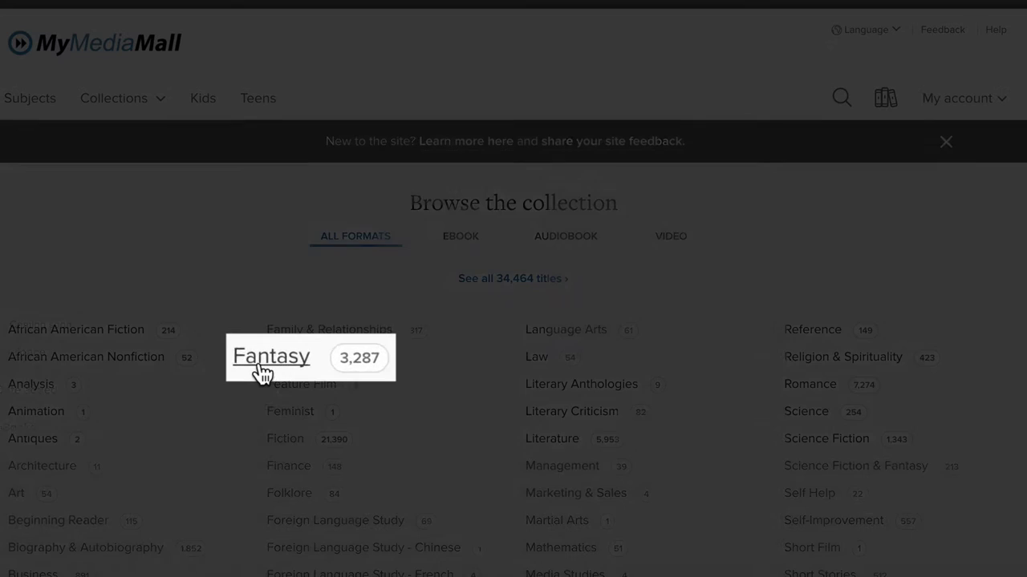
left_click(283, 358)
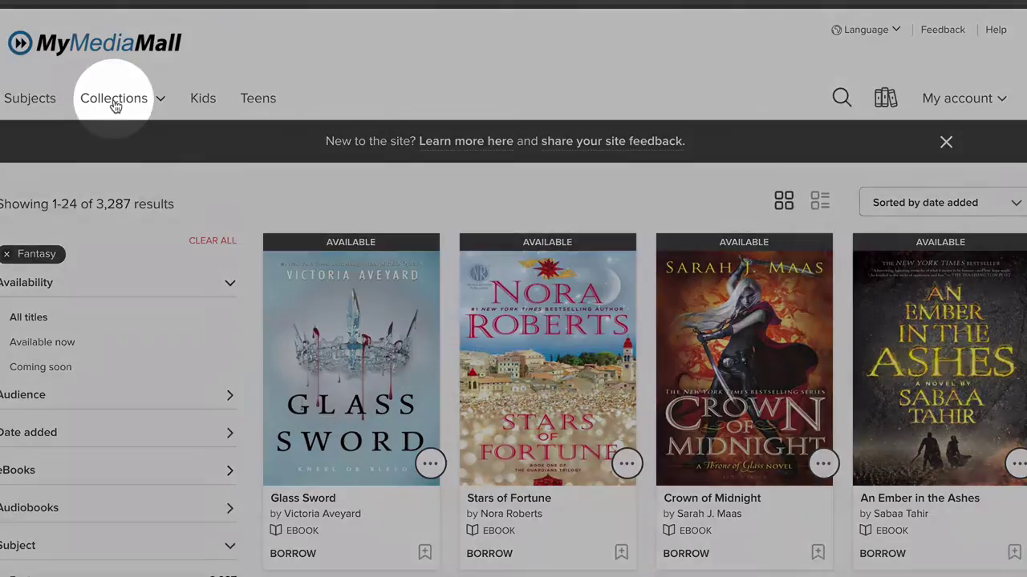
left_click(115, 107)
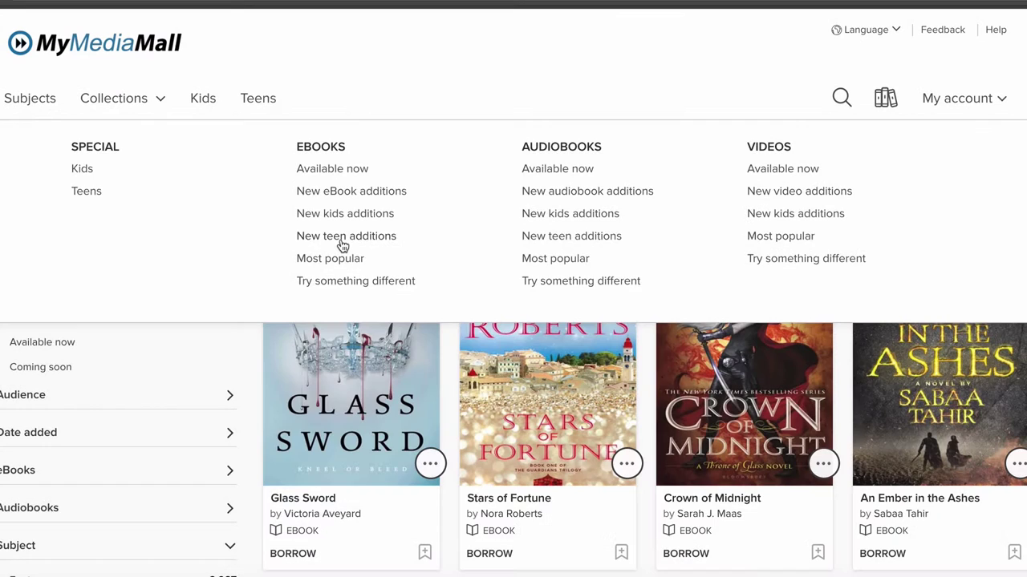
left_click(341, 245)
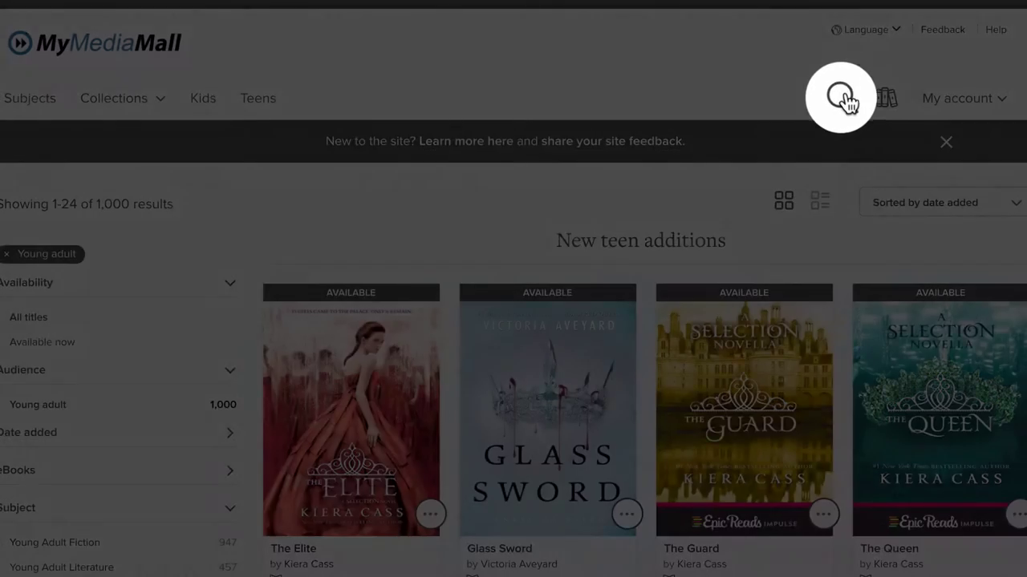
Search the catalogue for 'hawthorne' and filter the results to Available now.
left_click(841, 98)
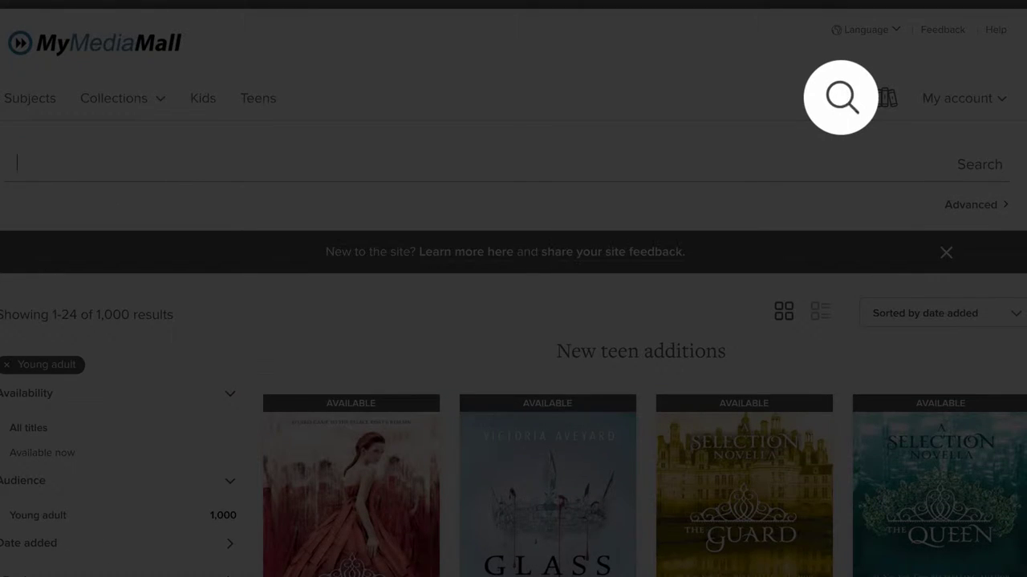
type("hawthorne")
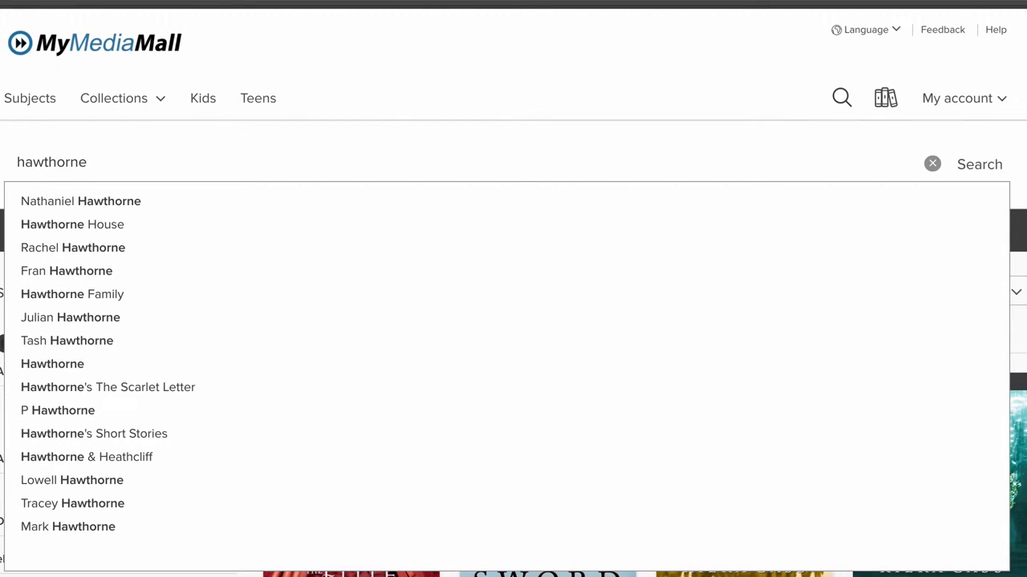
key("Return")
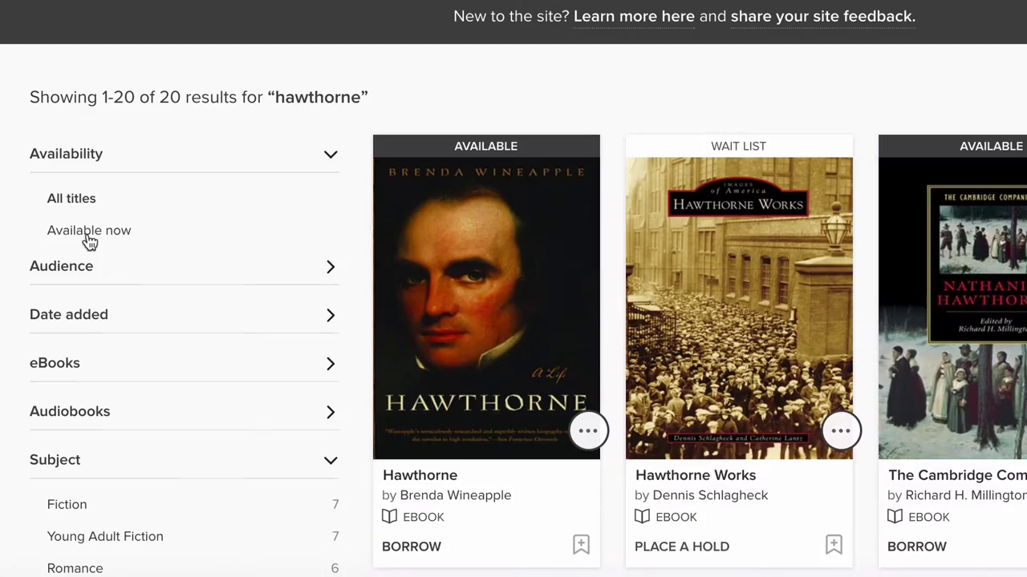
left_click(88, 234)
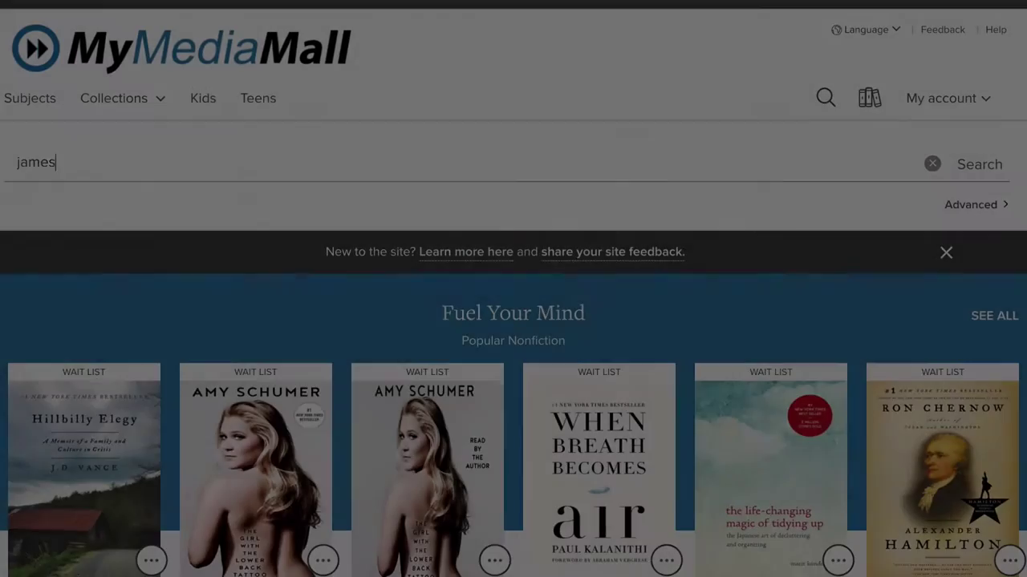
Search for 'james baldwin' and open the Giovanni's Room details page.
type("baldwin")
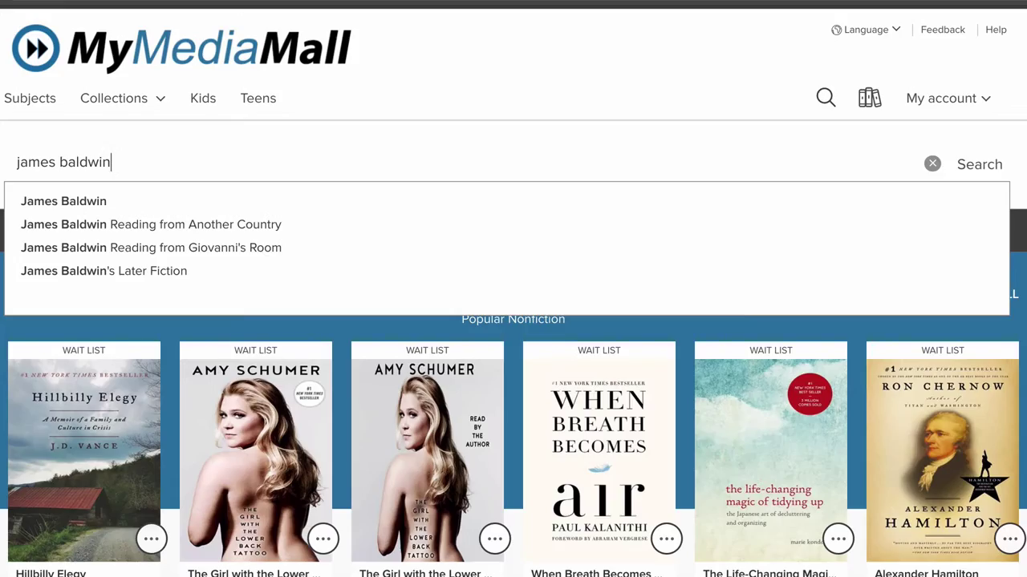
key("Return")
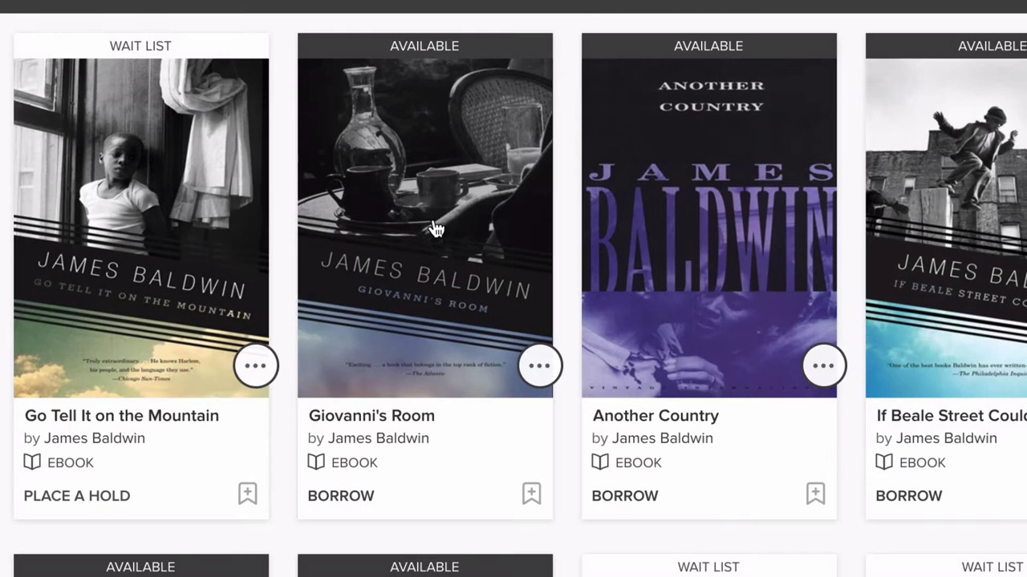
left_click(431, 224)
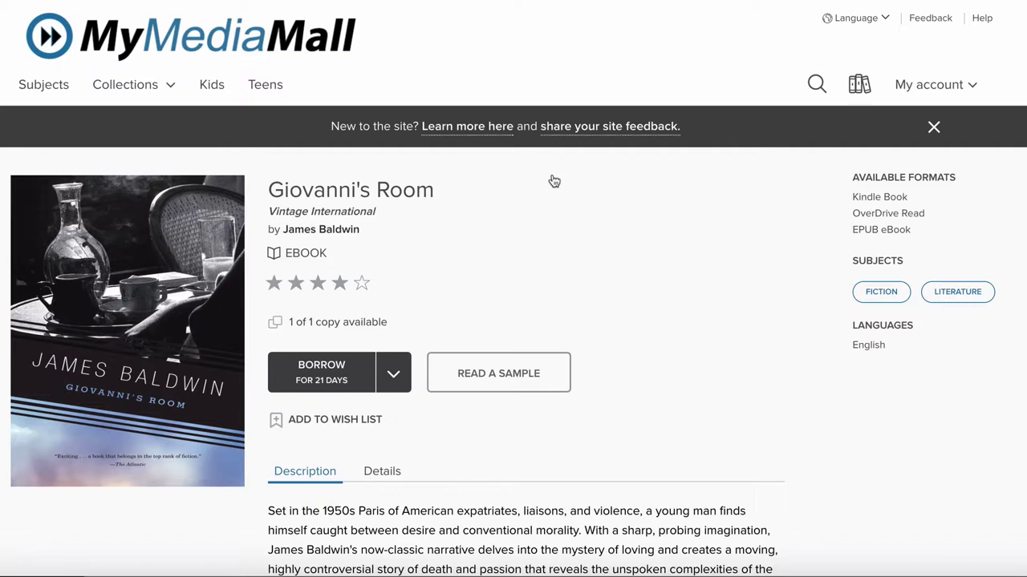
Borrow Giovanni's Room with a 21-day loan period.
left_click(397, 373)
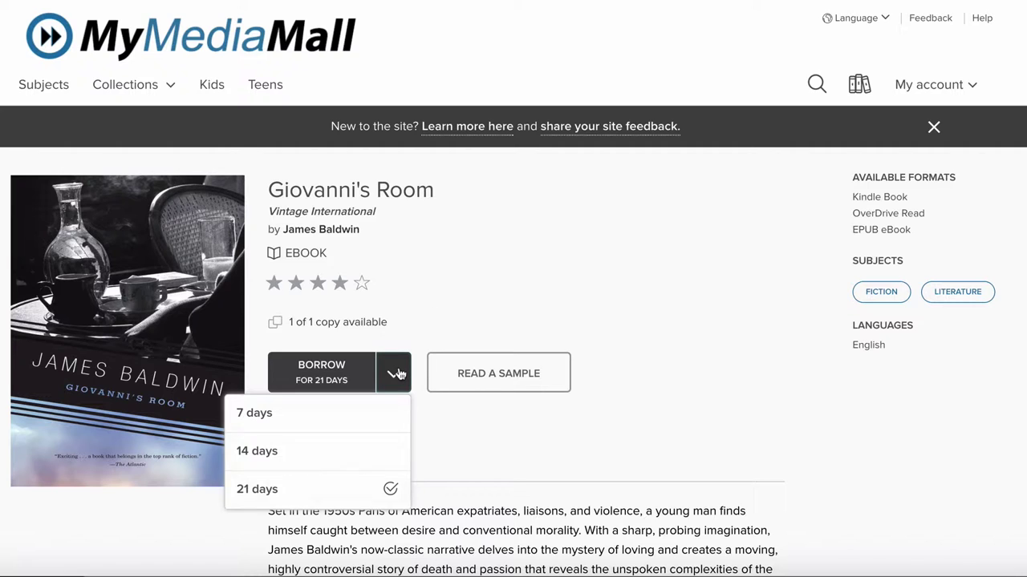
left_click(374, 489)
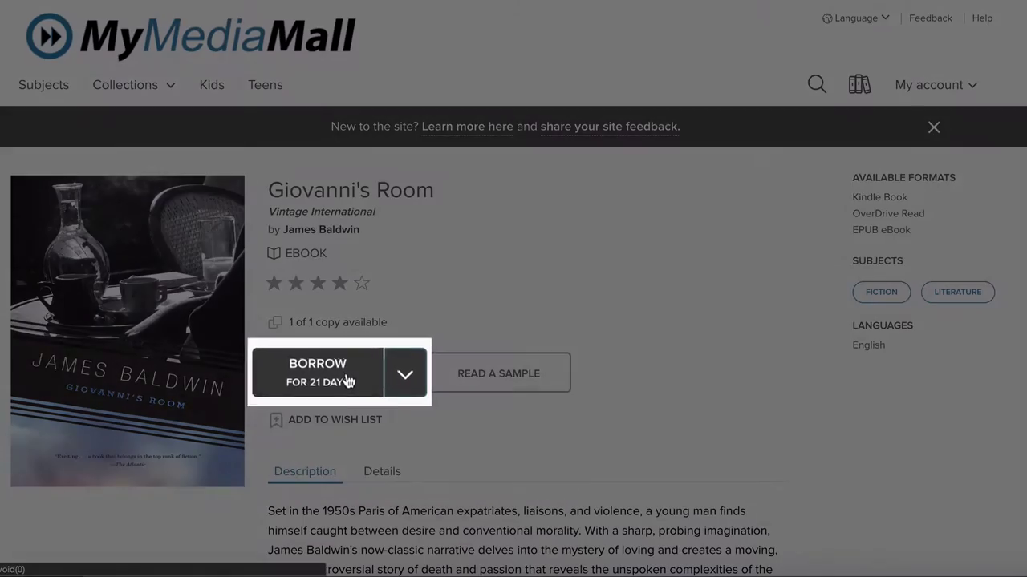
left_click(347, 380)
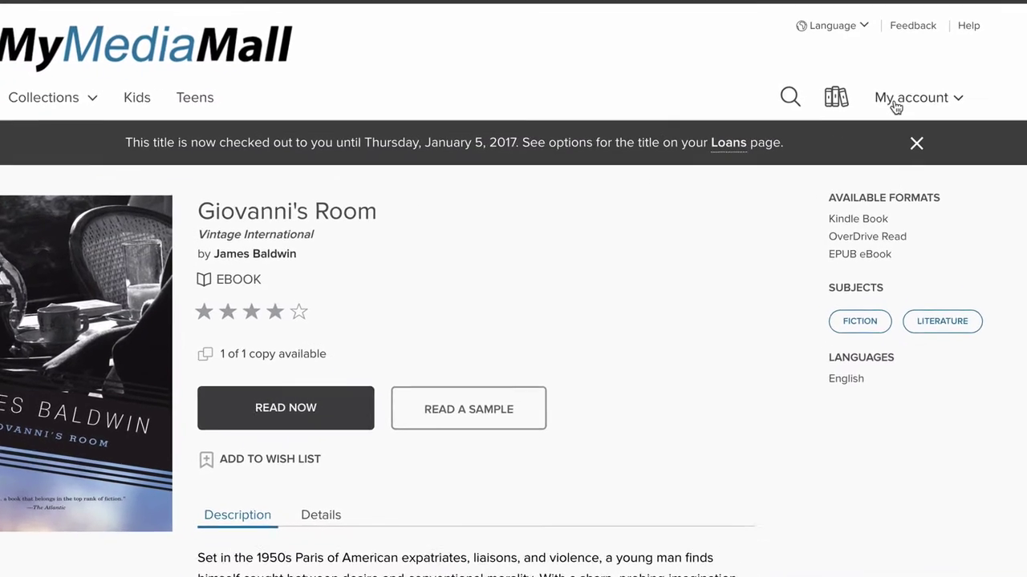
On the account's Loans page, pick EPUB eBook as the Giovanni's Room format.
left_click(895, 103)
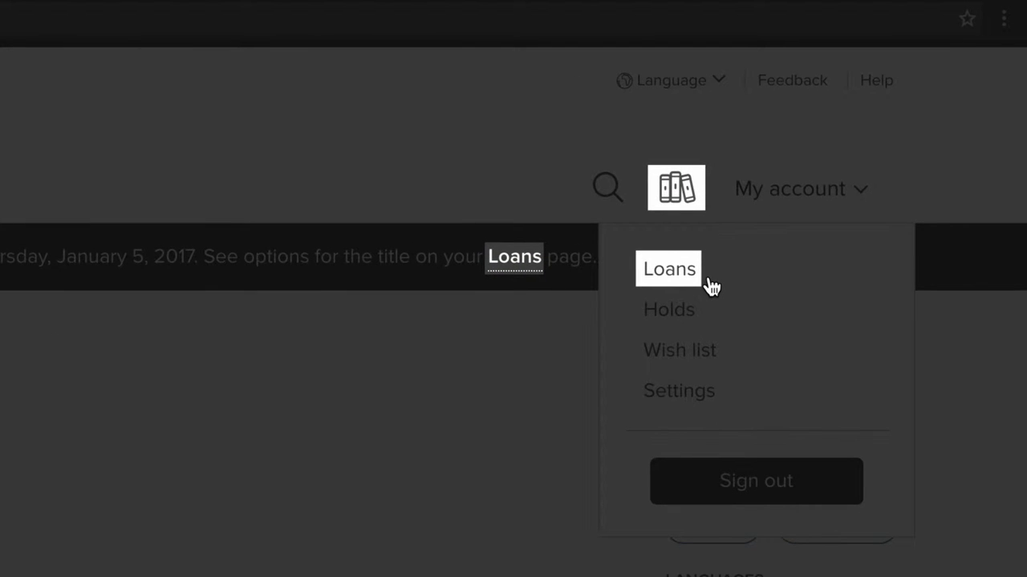
left_click(678, 207)
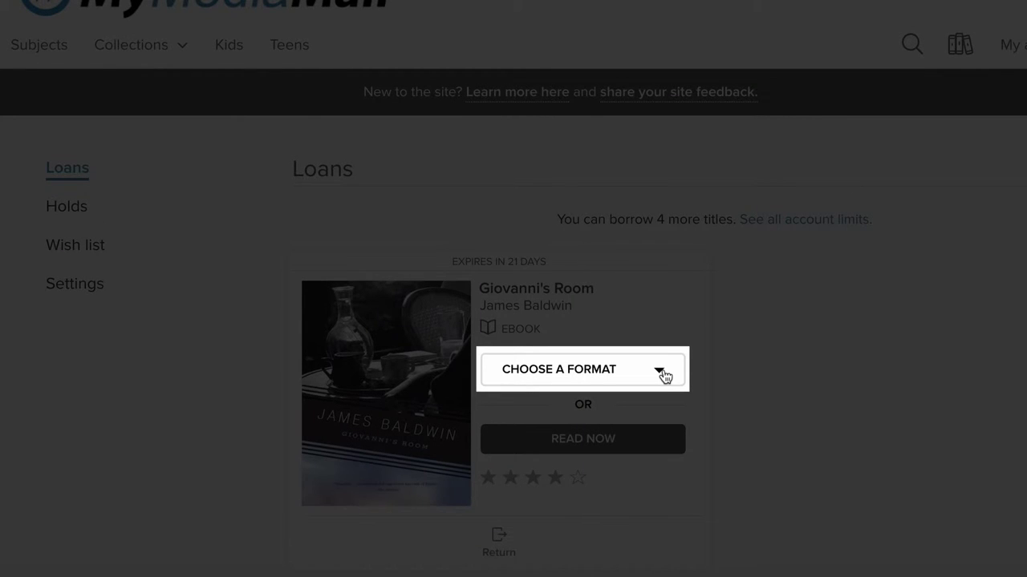
left_click(661, 373)
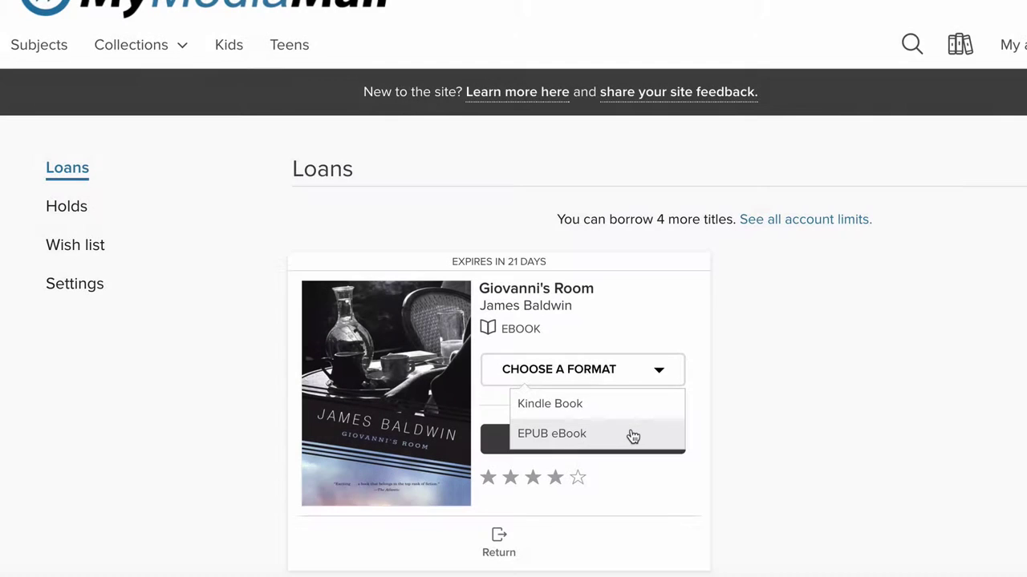
left_click(632, 433)
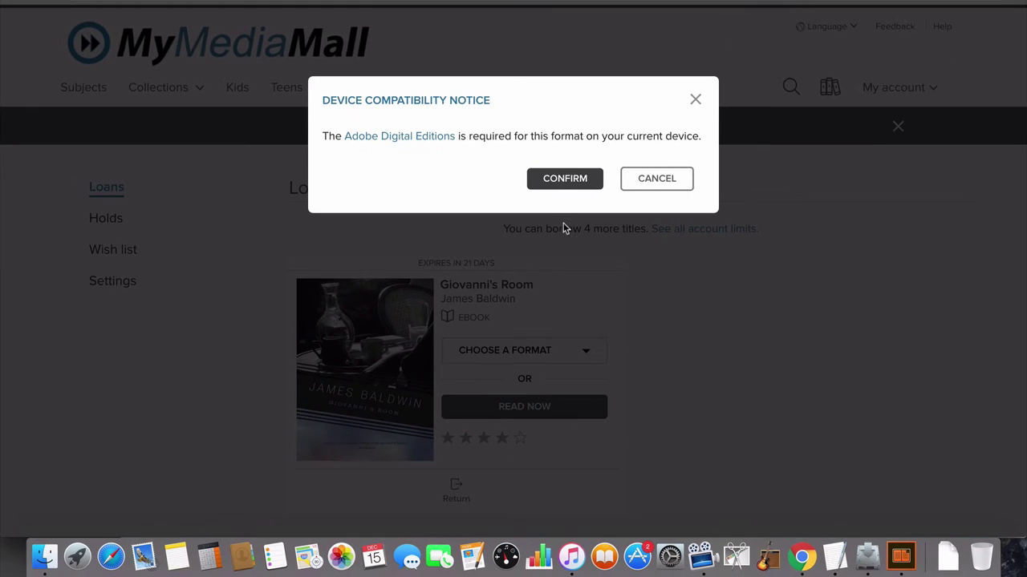
Confirm the download and open the GiovannisRoom .acsm file from Downloads in Digital Editions.
left_click(565, 179)
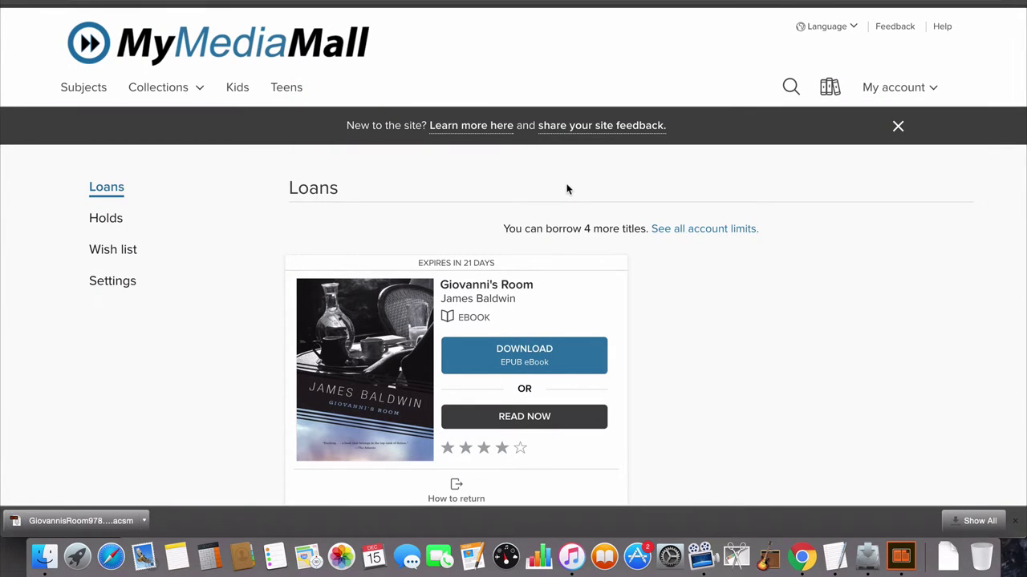
left_click(948, 562)
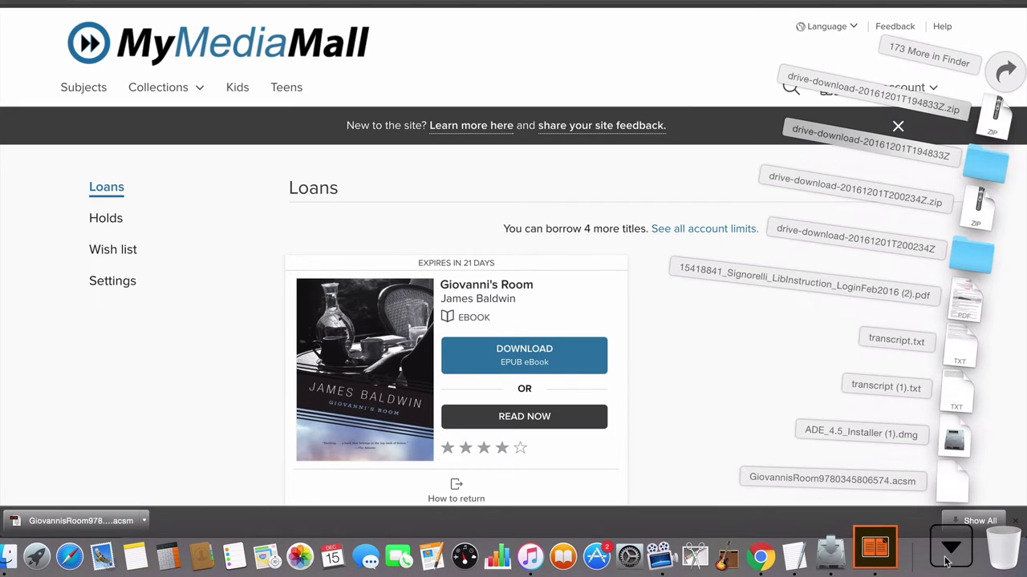
left_click(960, 483)
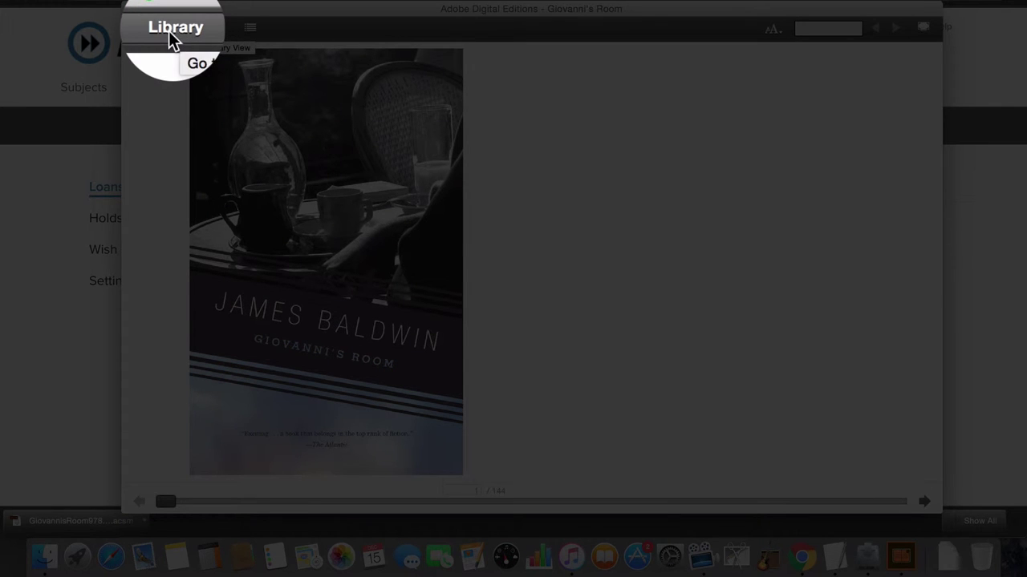
In the Library view, drag Giovanni's Room onto the Nook under Devices.
left_click(169, 31)
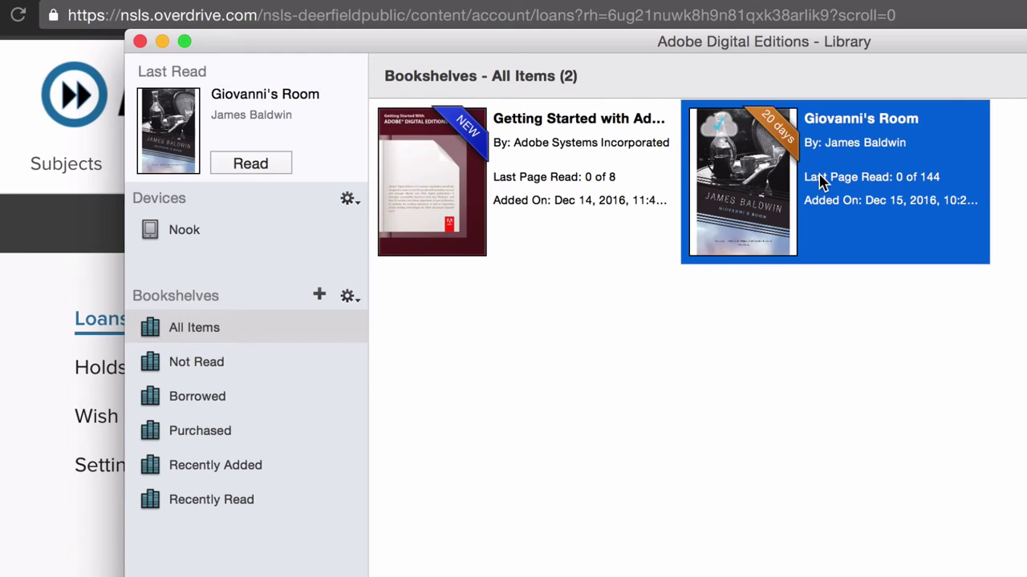
left_click_drag(822, 183, 293, 232)
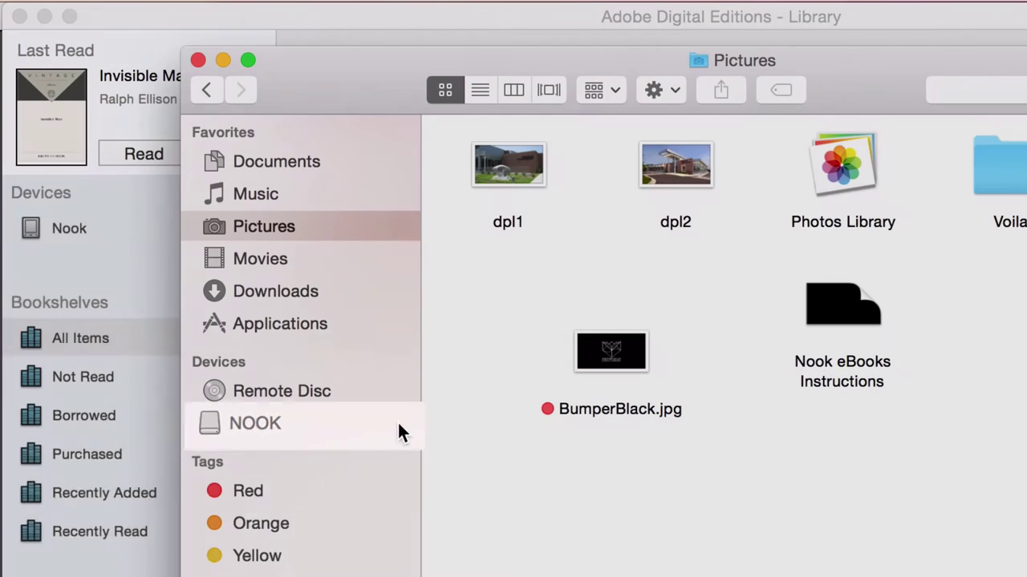
Eject the NOOK drive from Finder's Devices sidebar.
left_click(395, 424)
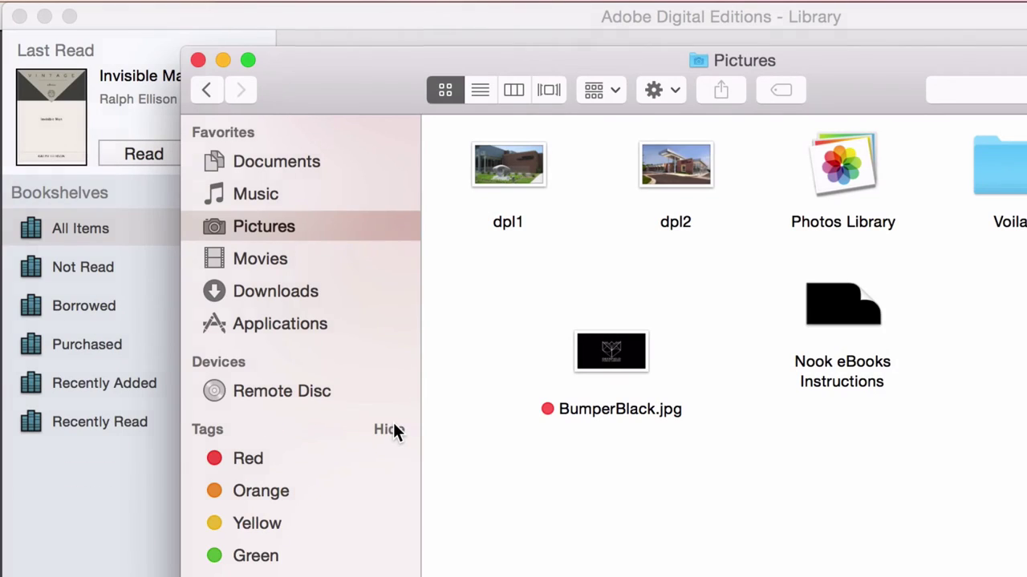